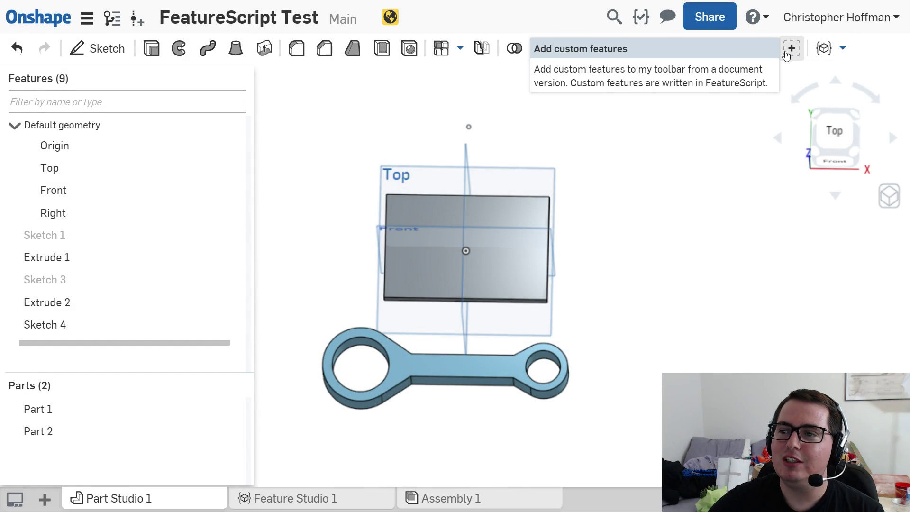
Add the Spur Gear custom feature from the FeatureScript samples
{"action": "left_click", "coordinate": [789, 50]}
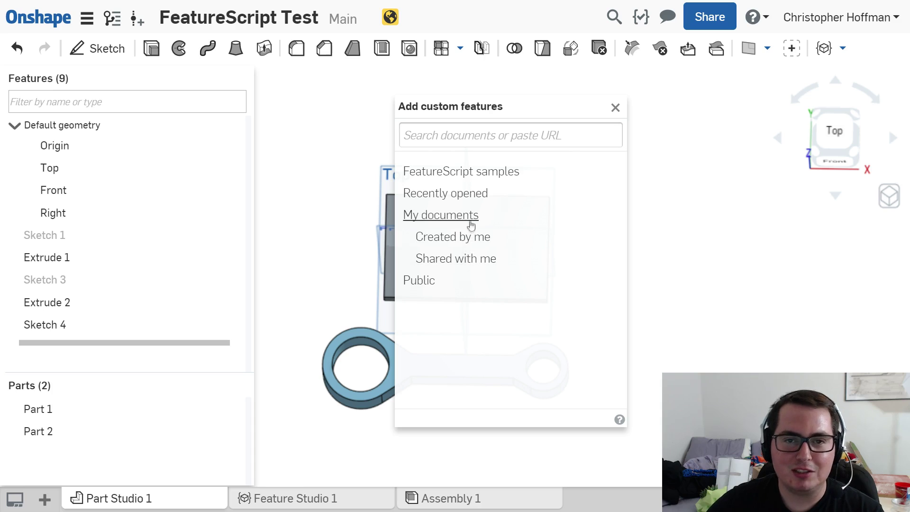
{"action": "left_click", "coordinate": [507, 172]}
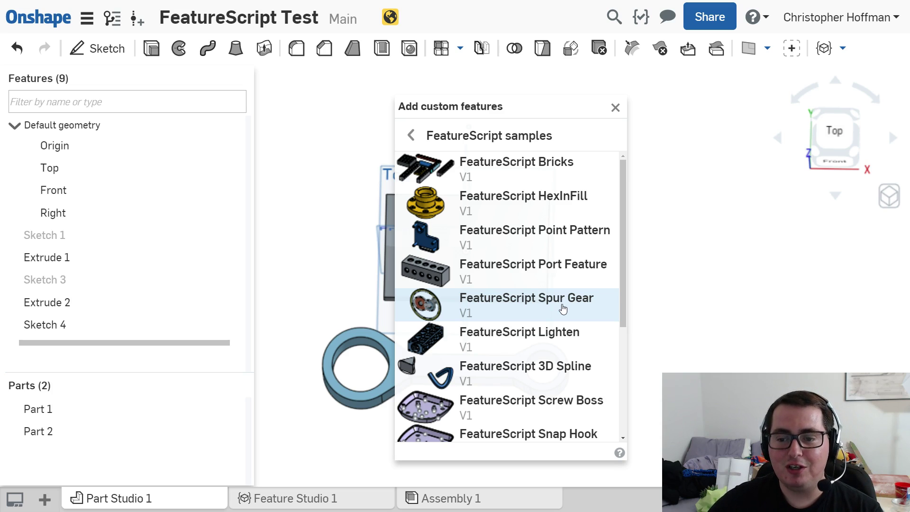
{"action": "left_click", "coordinate": [563, 308]}
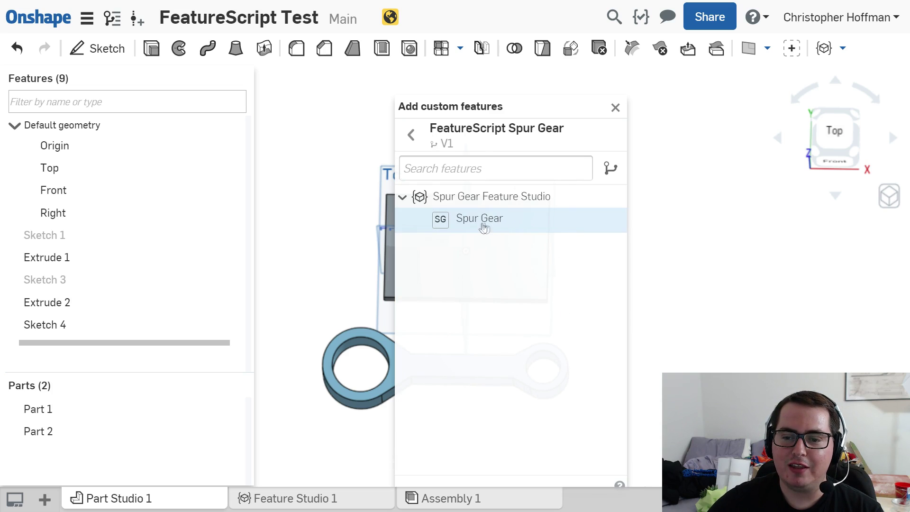
{"action": "left_click", "coordinate": [468, 229]}
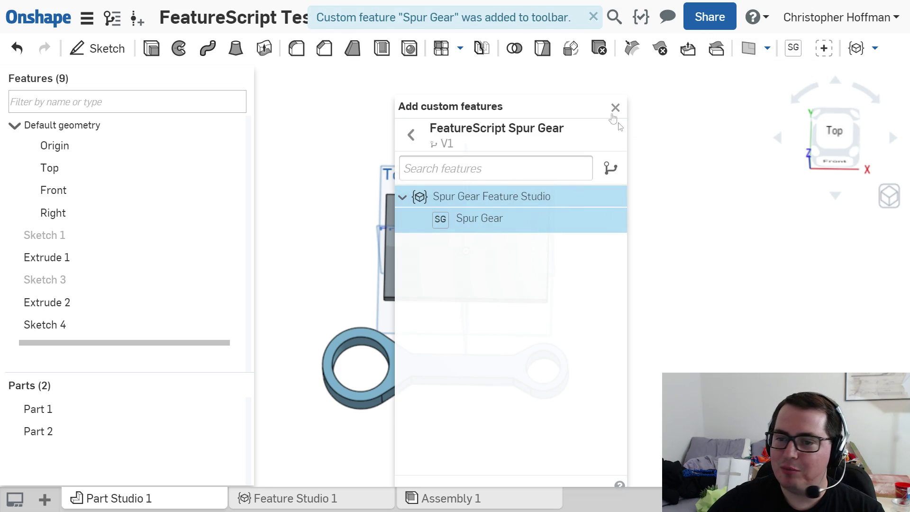
{"action": "left_click", "coordinate": [614, 109]}
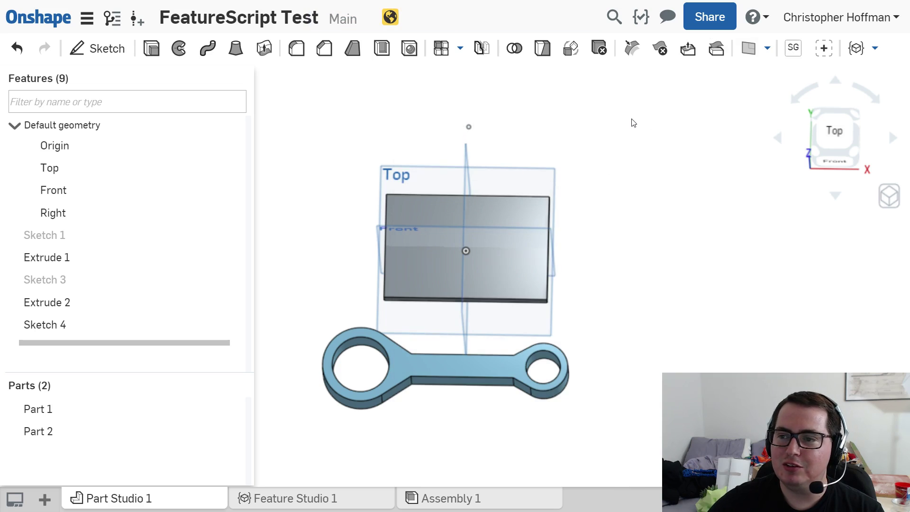
Start a Spur Gear feature and place its center on the Sketch 4 vertex above the plate
{"action": "left_click", "coordinate": [791, 49]}
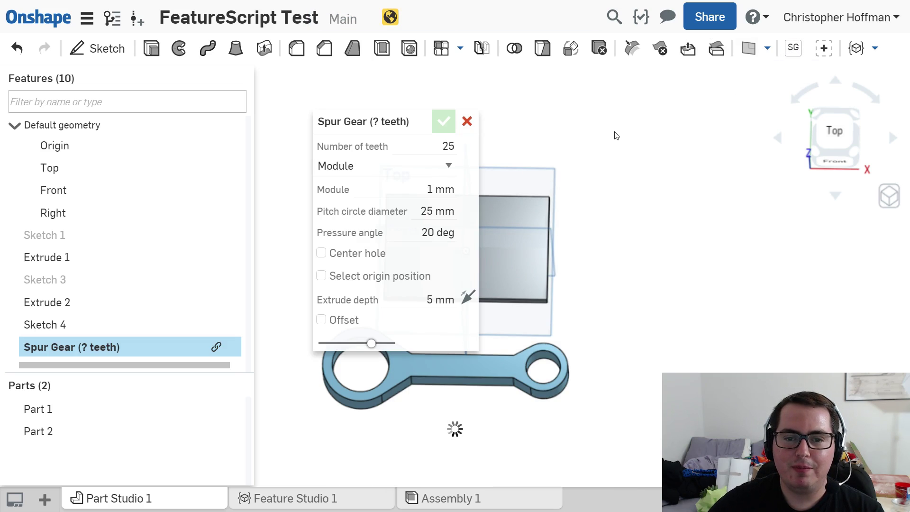
{"action": "left_click_drag", "start_coordinate": [376, 118], "coordinate": [271, 85]}
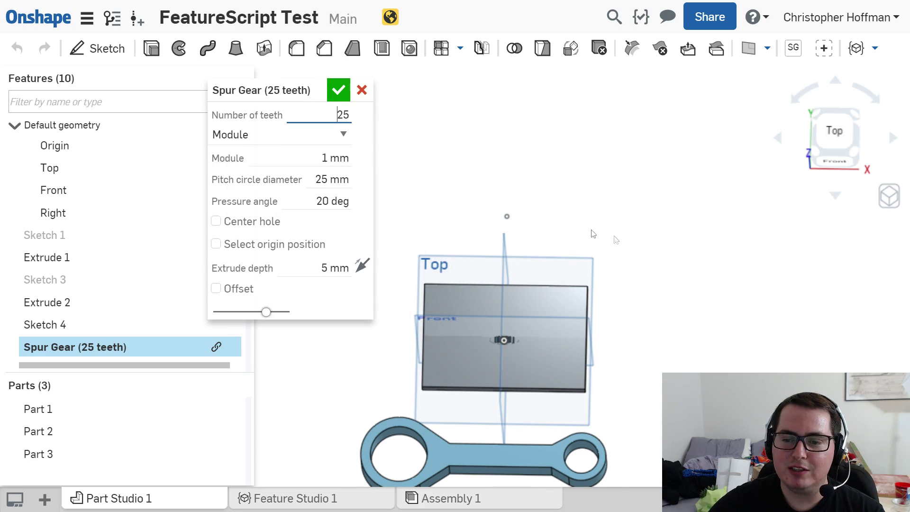
{"action": "left_click", "coordinate": [246, 251]}
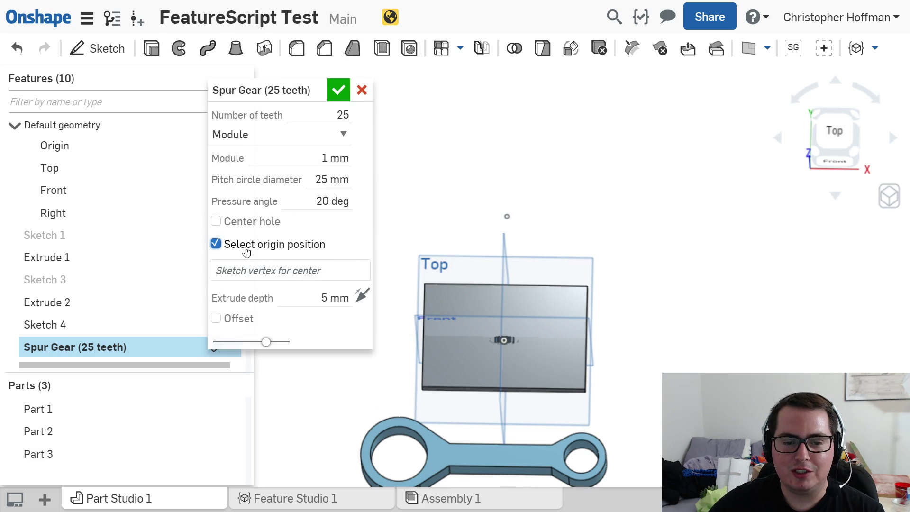
{"action": "left_click", "coordinate": [506, 216]}
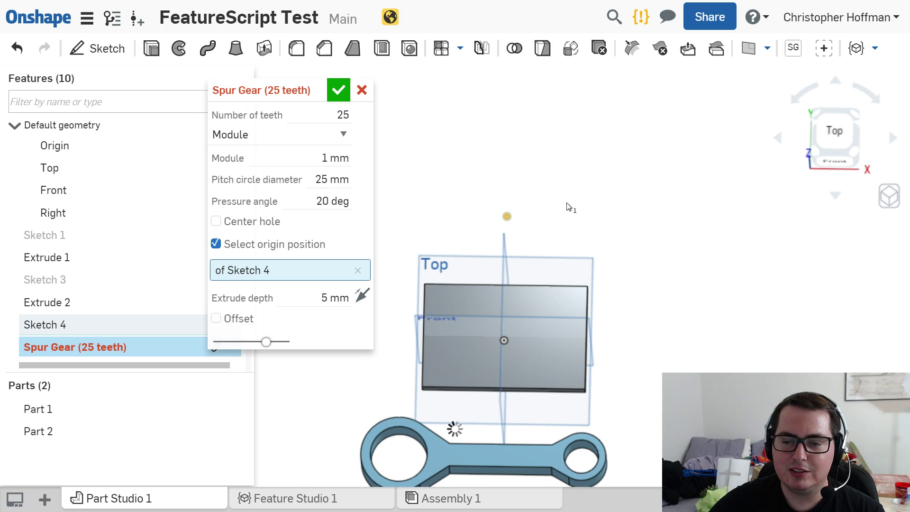
{"action": "scroll", "coordinate": [565, 226], "scroll_direction": "up", "scroll_amount": 3}
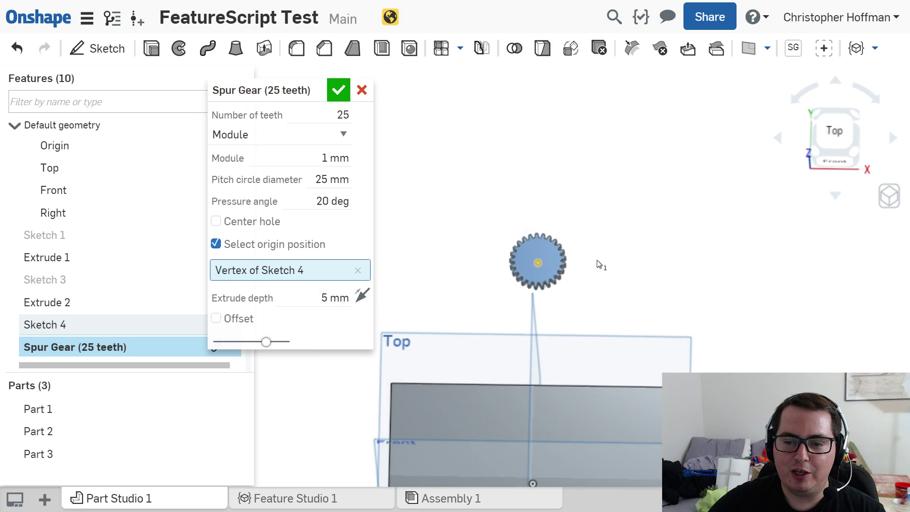
{"action": "scroll", "coordinate": [599, 261], "scroll_direction": "up", "scroll_amount": 5}
{"action": "scroll", "coordinate": [637, 242], "scroll_direction": "up", "scroll_amount": 4}
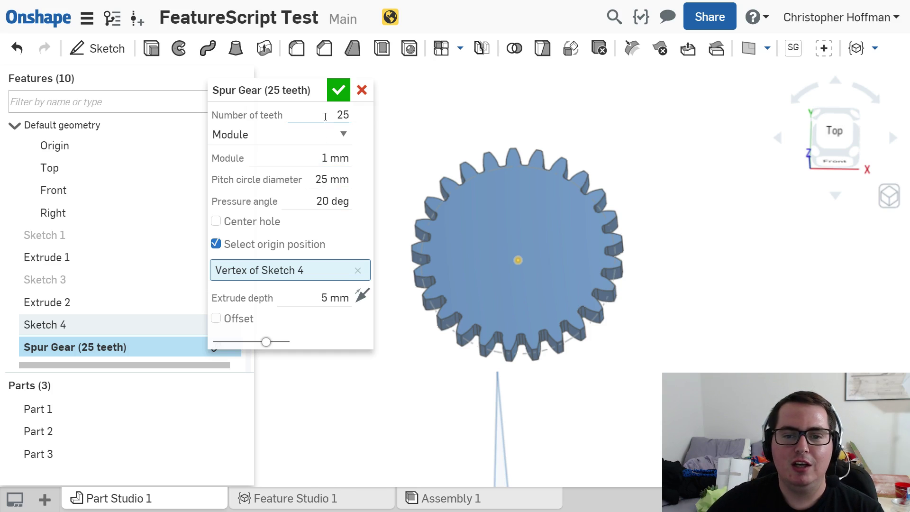
Set the spur gear's number of teeth to 10 and accept the feature
{"action": "double_click", "coordinate": [341, 115]}
{"action": "type", "text": "10"}
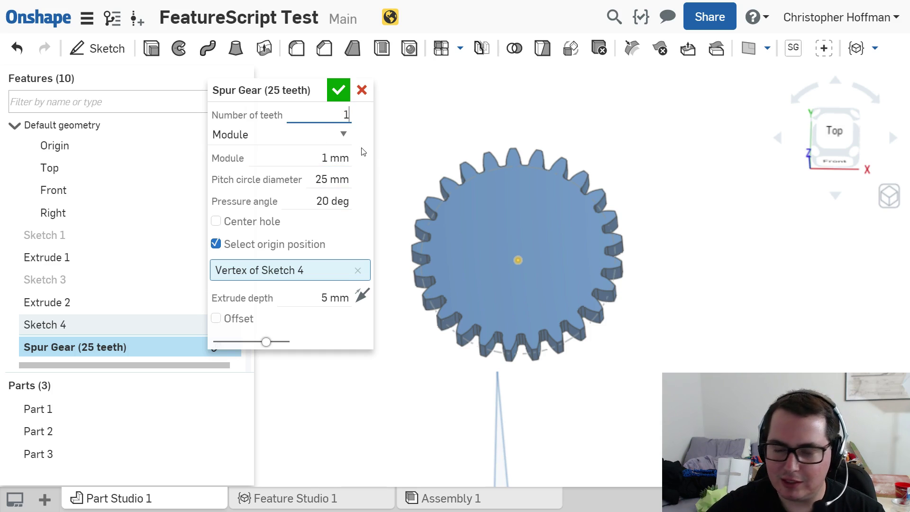
{"action": "key", "text": "Return"}
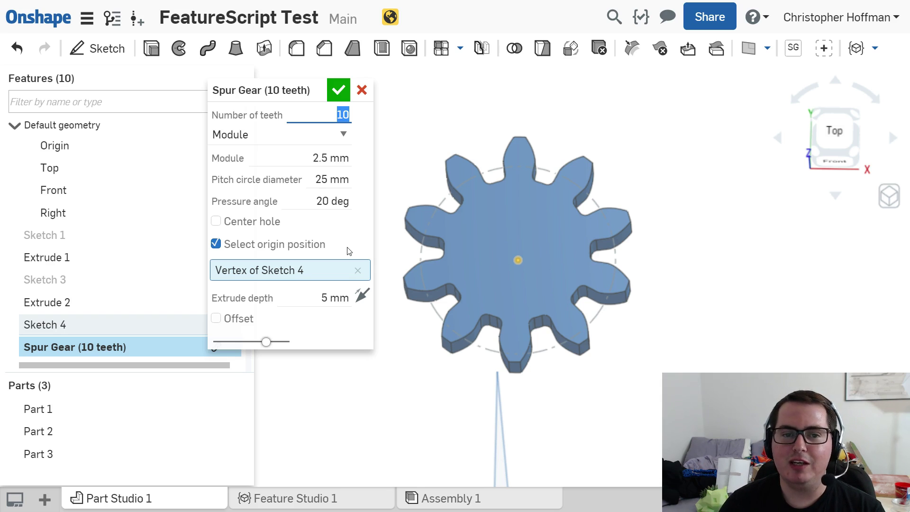
{"action": "left_click", "coordinate": [339, 90]}
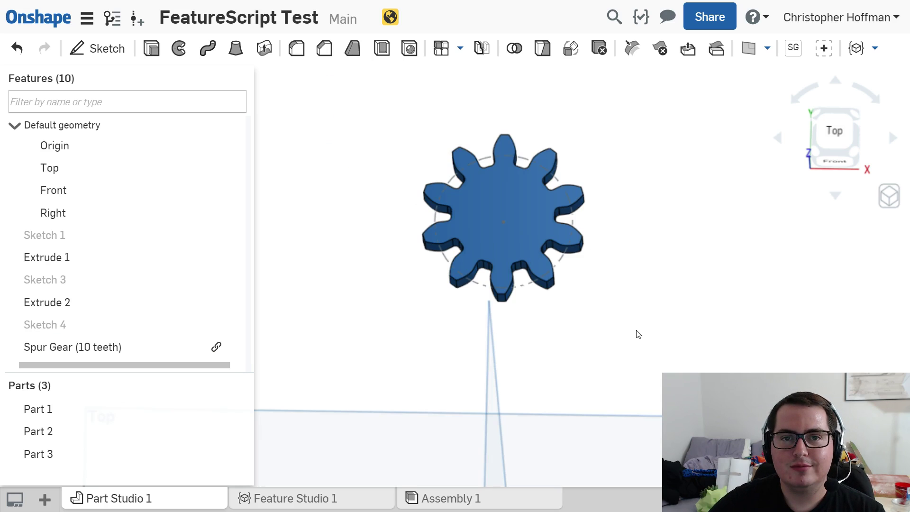
Add the Lighten custom feature from the FeatureScript samples
{"action": "scroll", "coordinate": [638, 334], "scroll_direction": "down", "scroll_amount": 5}
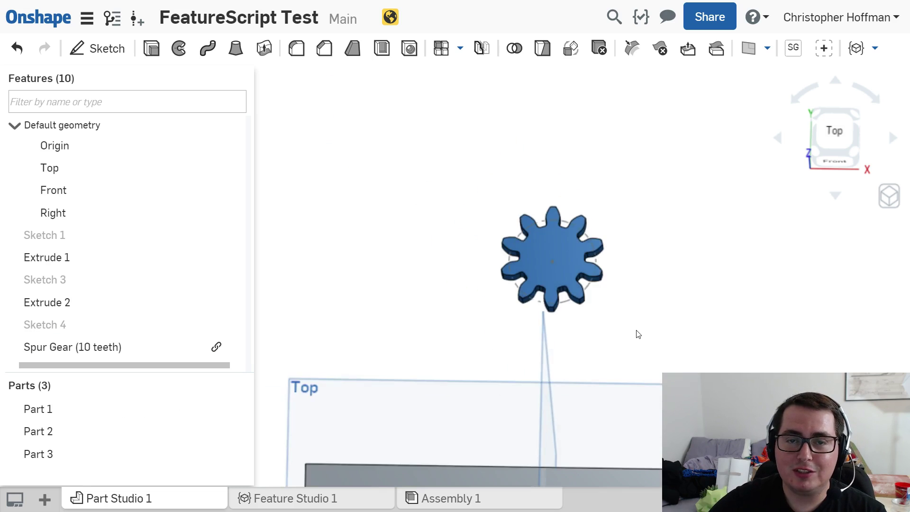
{"action": "middle_click_drag", "start_coordinate": [597, 317], "coordinate": [593, 252]}
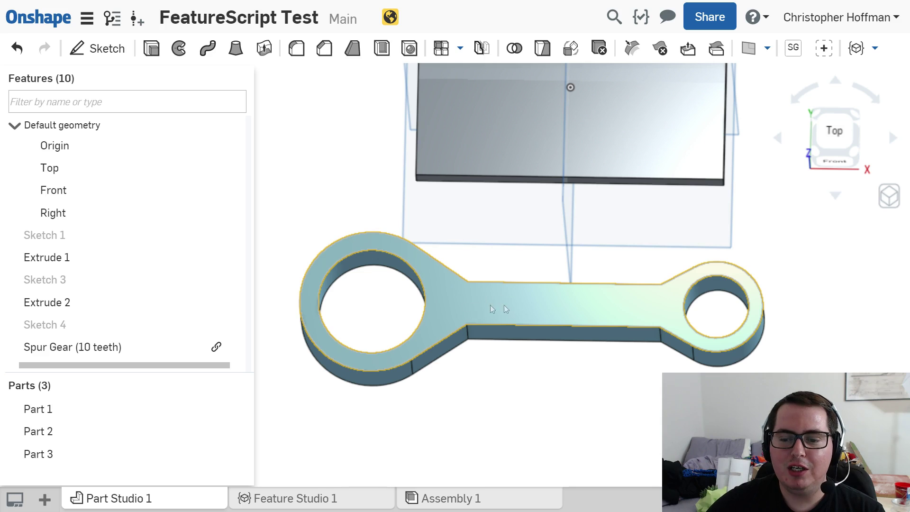
{"action": "left_click", "coordinate": [665, 312]}
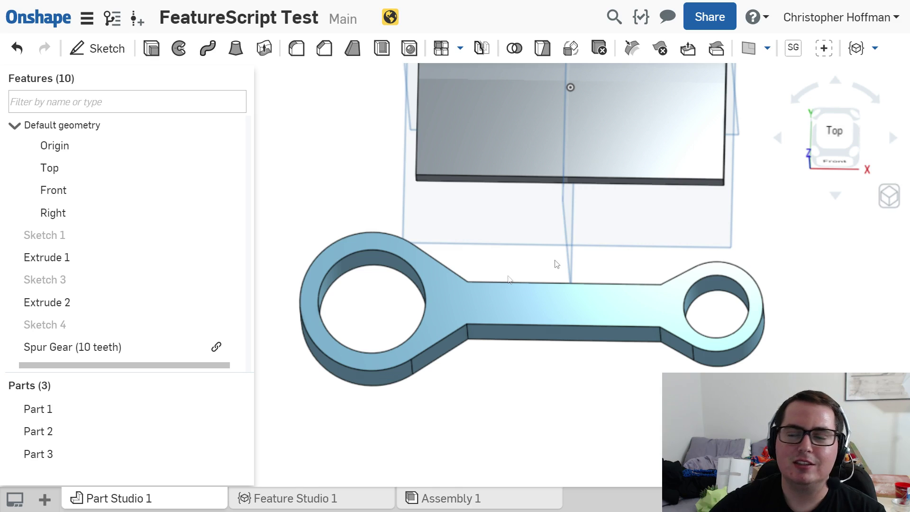
{"action": "left_click", "coordinate": [822, 49]}
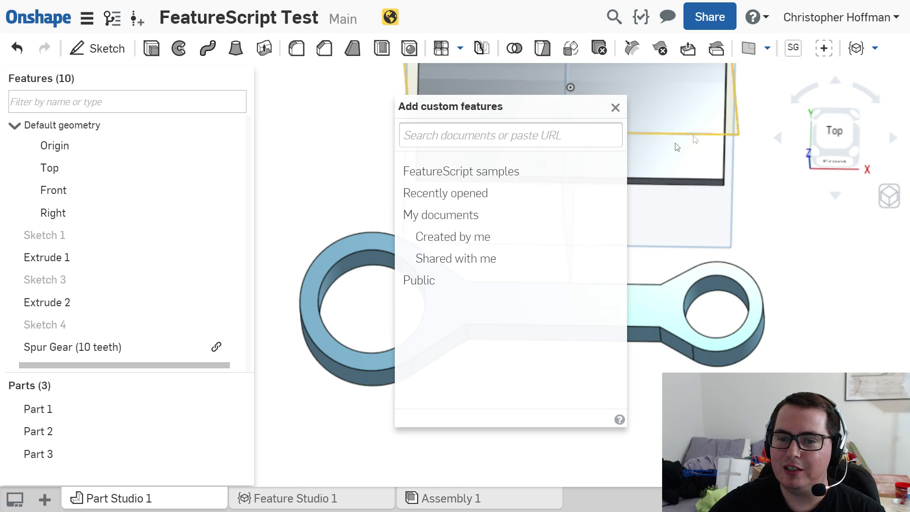
{"action": "left_click", "coordinate": [503, 171]}
{"action": "scroll", "coordinate": [551, 285], "scroll_direction": "down", "scroll_amount": 2}
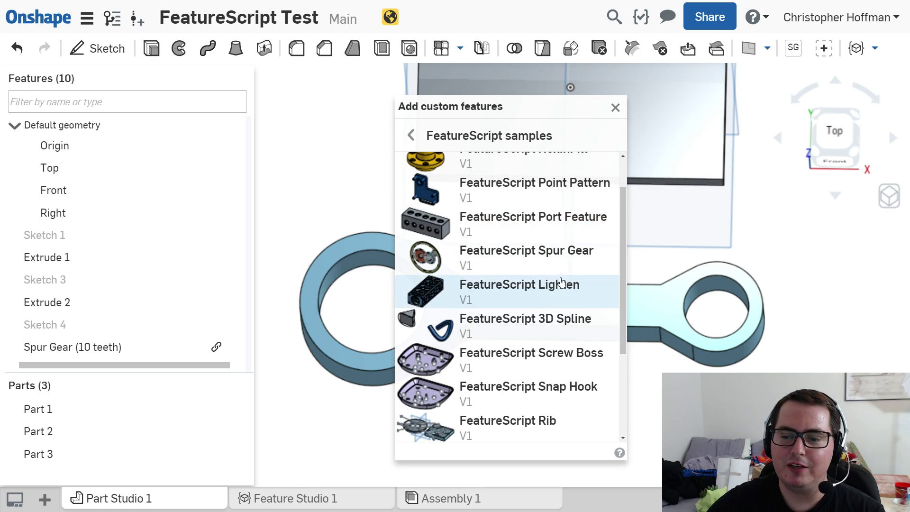
{"action": "left_click", "coordinate": [550, 290]}
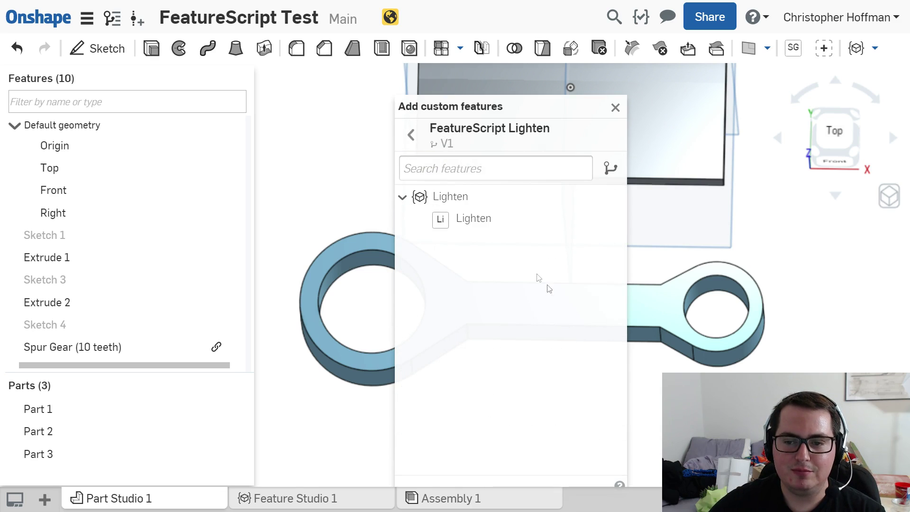
{"action": "left_click", "coordinate": [490, 221]}
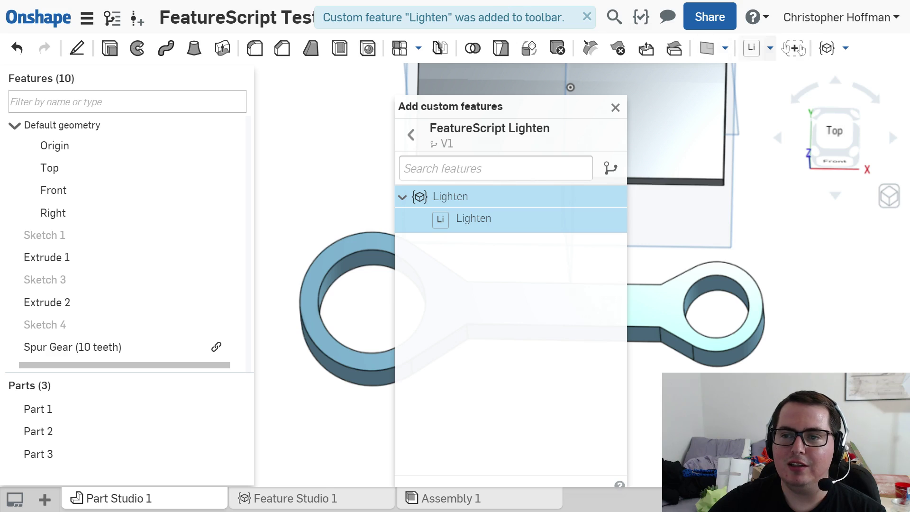
{"action": "left_click", "coordinate": [615, 108]}
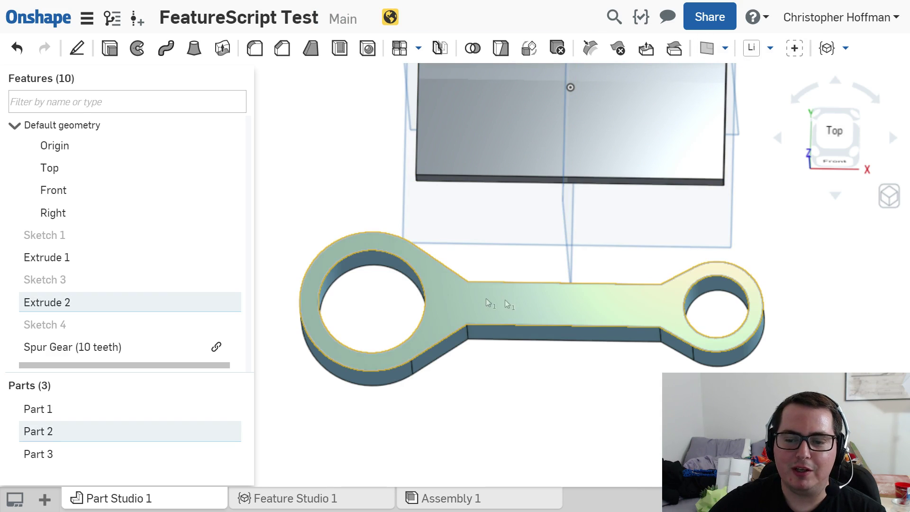
Start a sketch on the upper face of the two-ring connecting arm, viewed normal to the sketch plane
{"action": "left_click", "coordinate": [76, 48]}
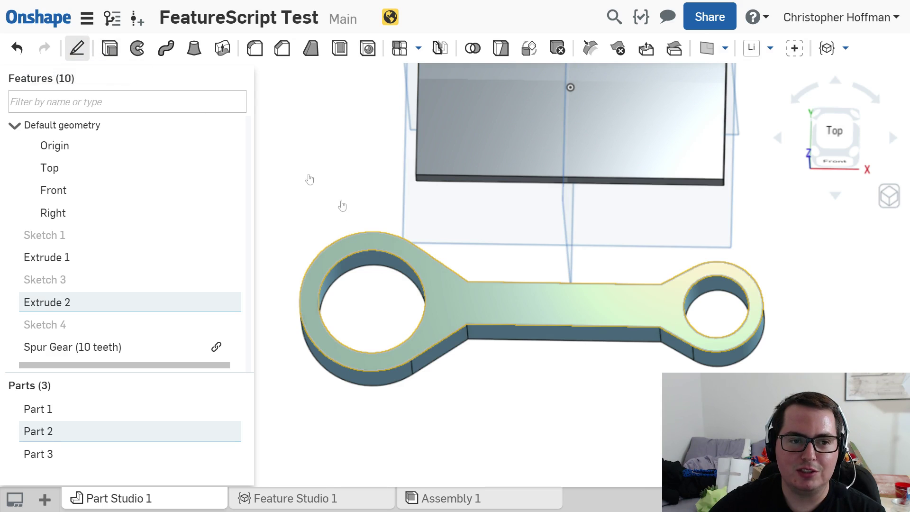
{"action": "left_click", "coordinate": [538, 295]}
{"action": "right_click", "coordinate": [539, 297]}
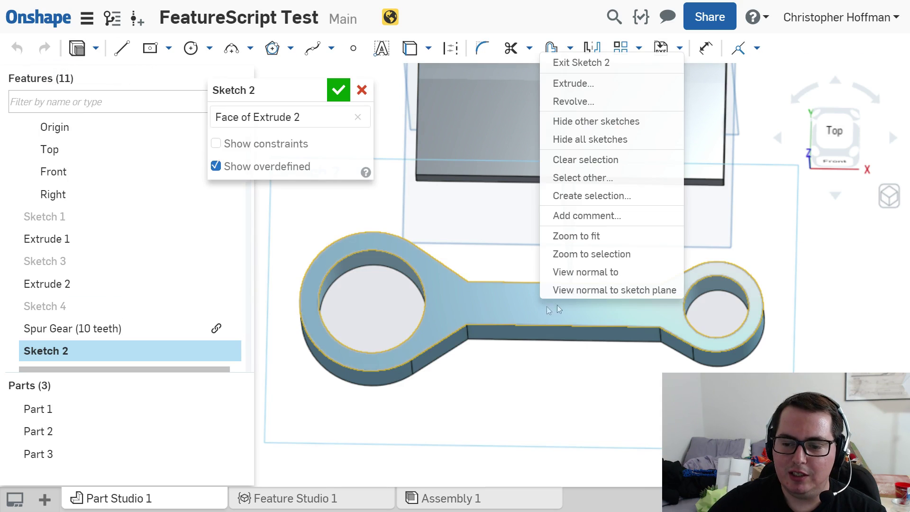
{"action": "left_click", "coordinate": [620, 288]}
{"action": "scroll", "coordinate": [569, 385], "scroll_direction": "up", "scroll_amount": 1}
{"action": "mouse_move", "coordinate": [643, 309]}
{"action": "middle_mouse_down"}
{"action": "mouse_move", "coordinate": [569, 385]}
{"action": "mouse_move", "coordinate": [613, 340]}
{"action": "mouse_move", "coordinate": [548, 323]}
{"action": "middle_mouse_up"}
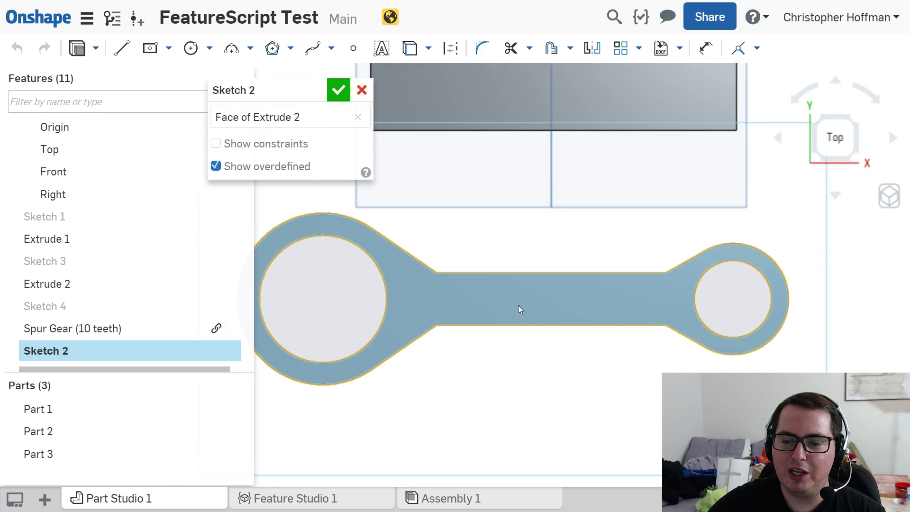
Sketch a connected zigzag of lines between the edges of the arm's straight section, with a vertical line at each end, and finish the sketch
{"action": "left_click", "coordinate": [122, 48]}
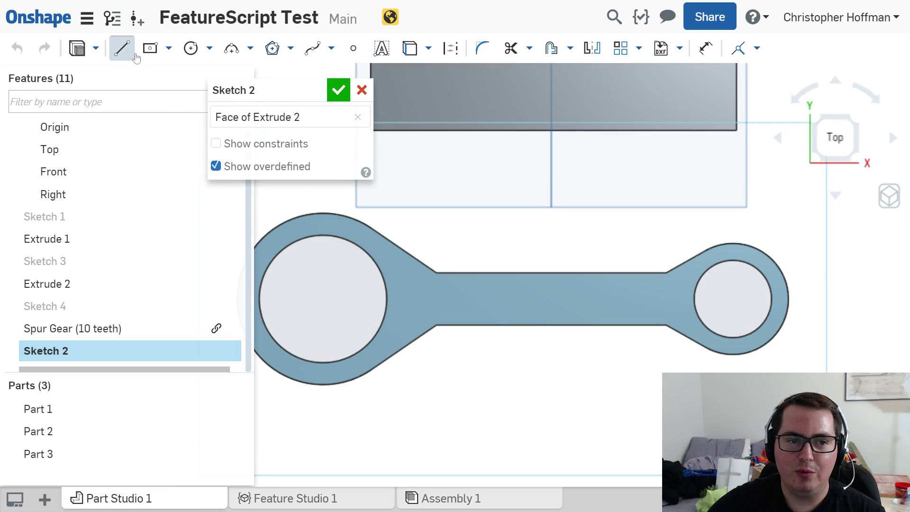
{"action": "left_click", "coordinate": [436, 273]}
{"action": "left_click", "coordinate": [436, 324]}
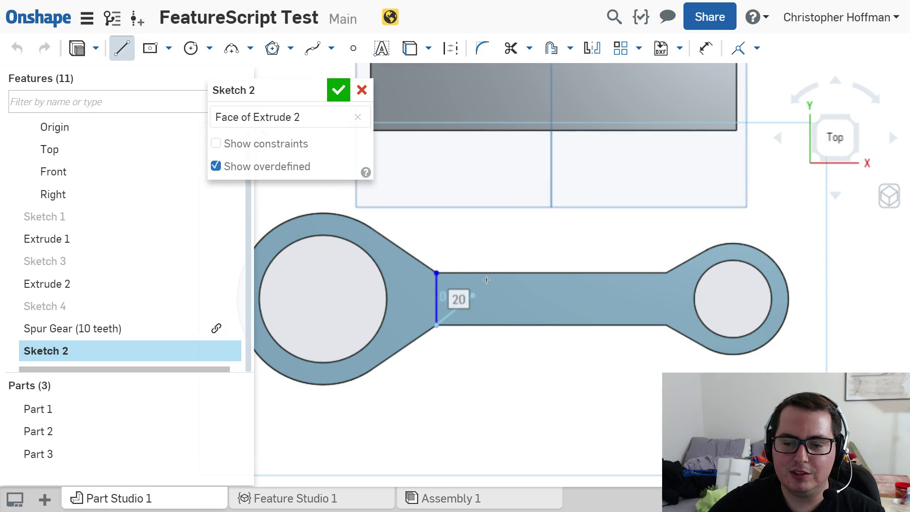
{"action": "left_click", "coordinate": [491, 273]}
{"action": "left_click", "coordinate": [540, 325]}
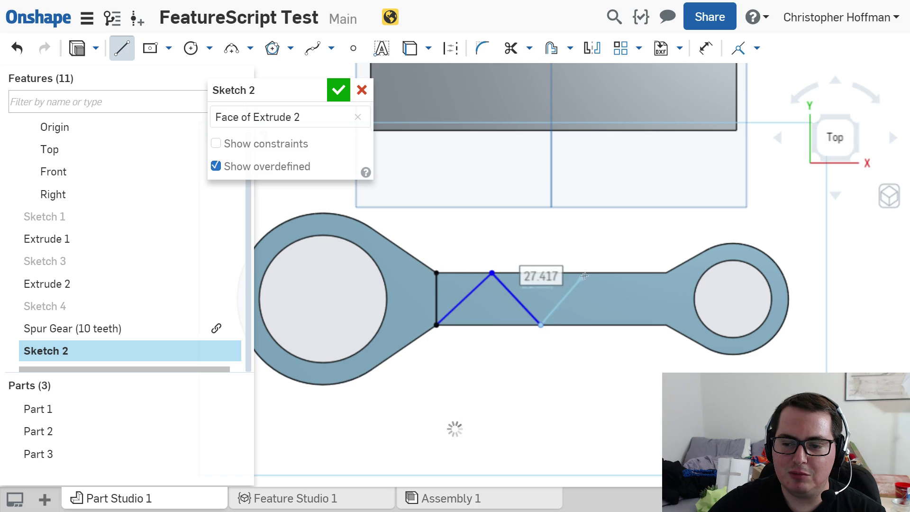
{"action": "left_click", "coordinate": [596, 273]}
{"action": "left_click", "coordinate": [634, 325]}
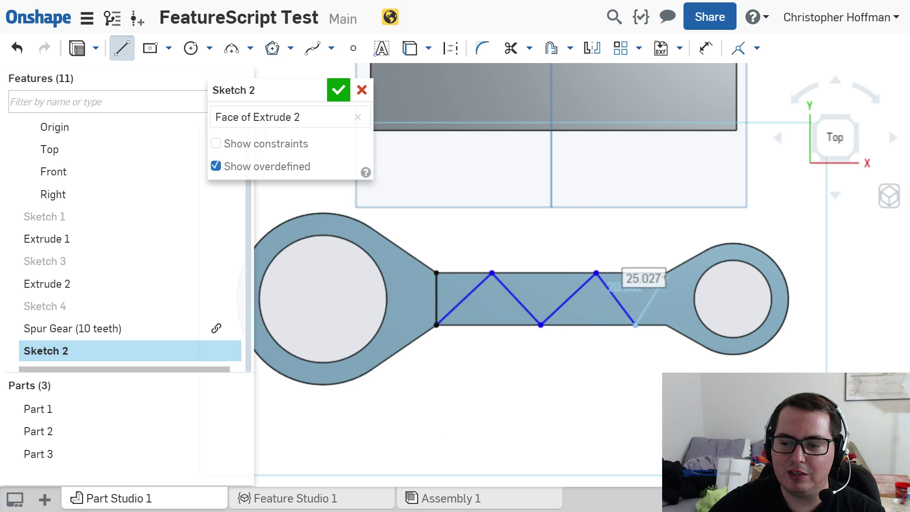
{"action": "left_click", "coordinate": [665, 272]}
{"action": "left_click", "coordinate": [666, 325]}
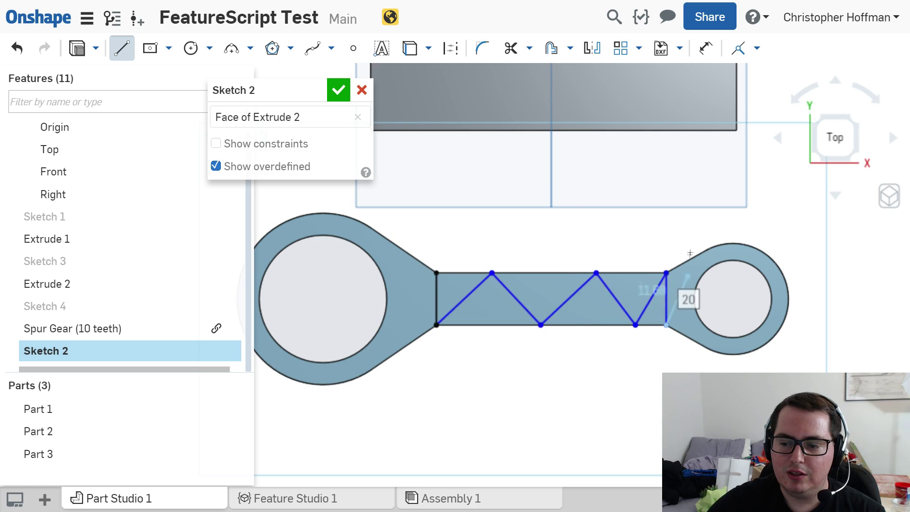
{"action": "key", "text": "Escape"}
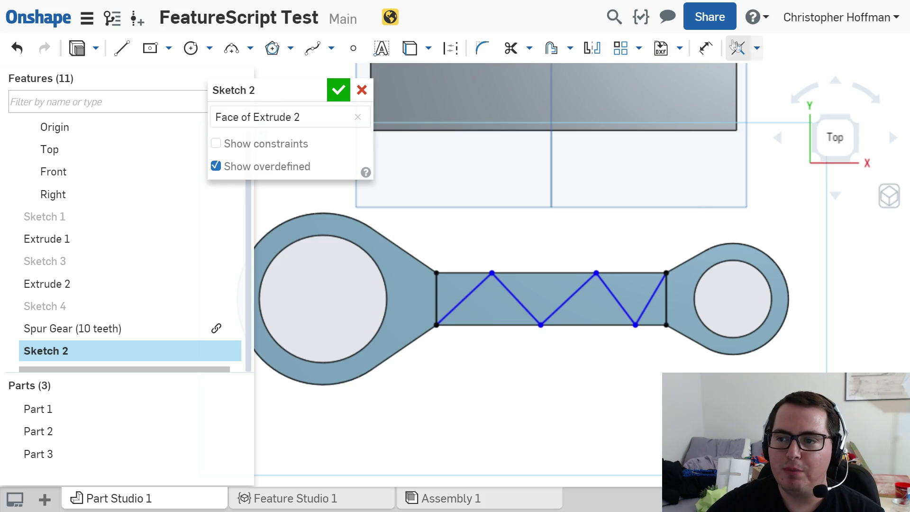
{"action": "left_click", "coordinate": [339, 90]}
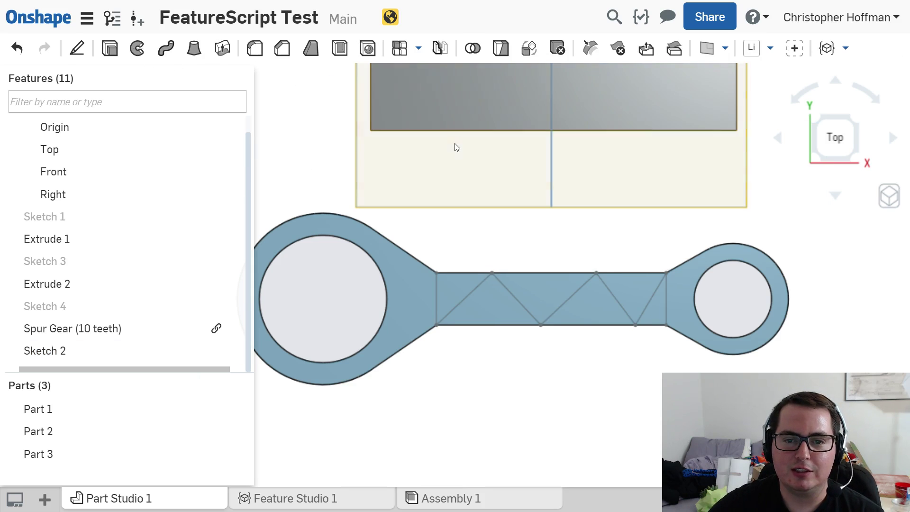
Start the Lighten feature and select all the triangular sketch regions along the arm's straight section as lightening regions
{"action": "left_click", "coordinate": [752, 49]}
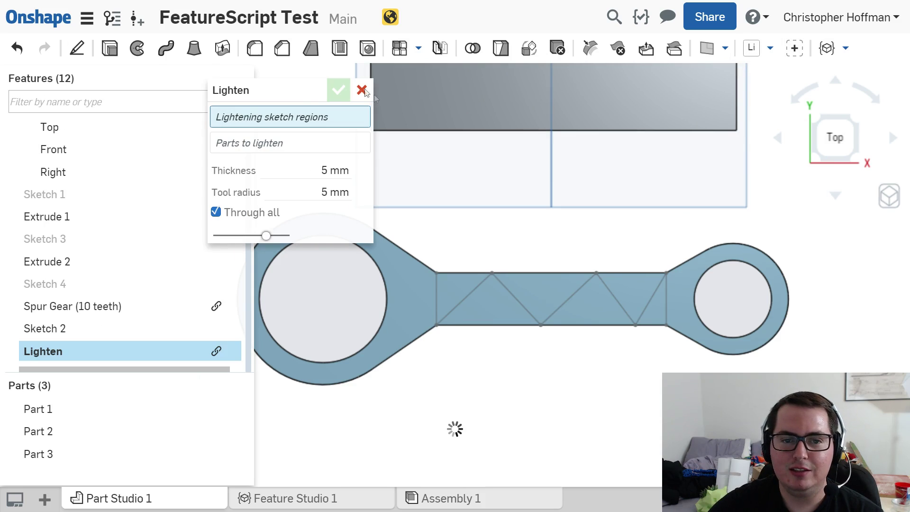
{"action": "left_click", "coordinate": [454, 283]}
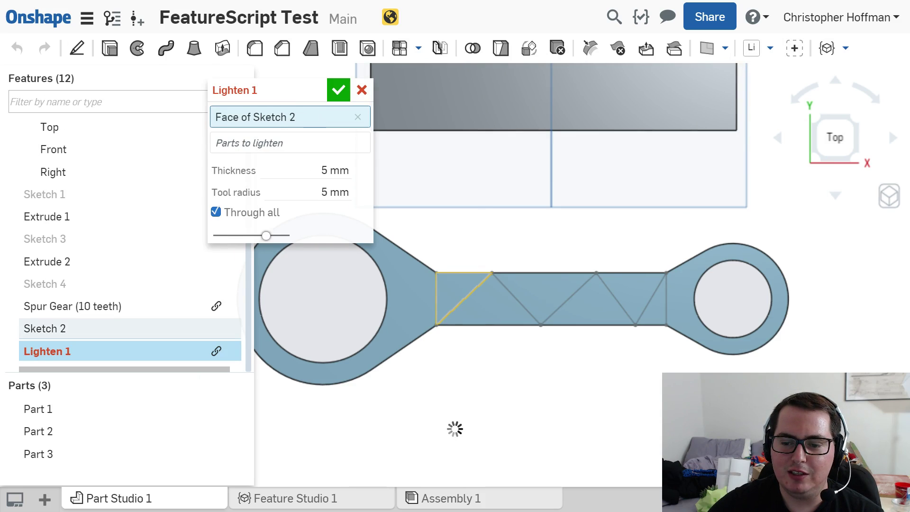
{"action": "left_click", "coordinate": [543, 290]}
{"action": "left_click", "coordinate": [627, 285]}
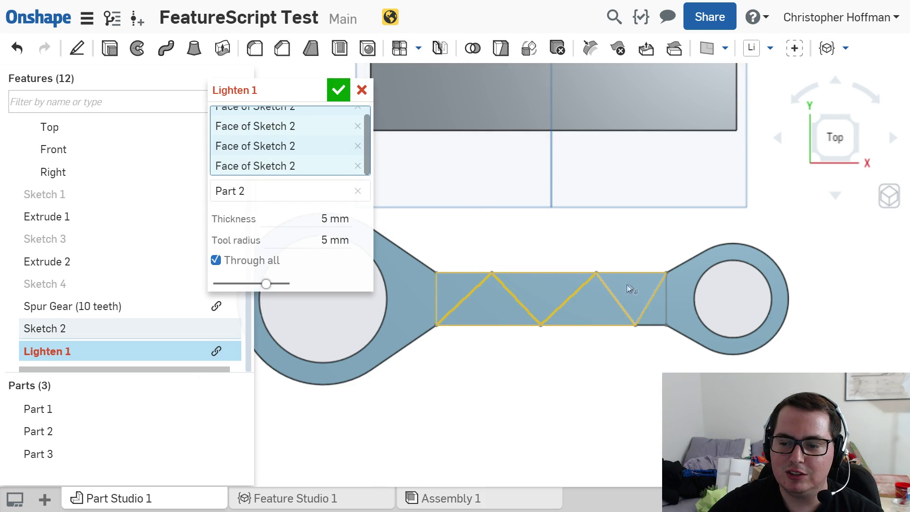
Set the Lighten thickness to 2 mm and tool radius to 1 mm, keeping it through all, and accept the feature
{"action": "left_click", "coordinate": [319, 220]}
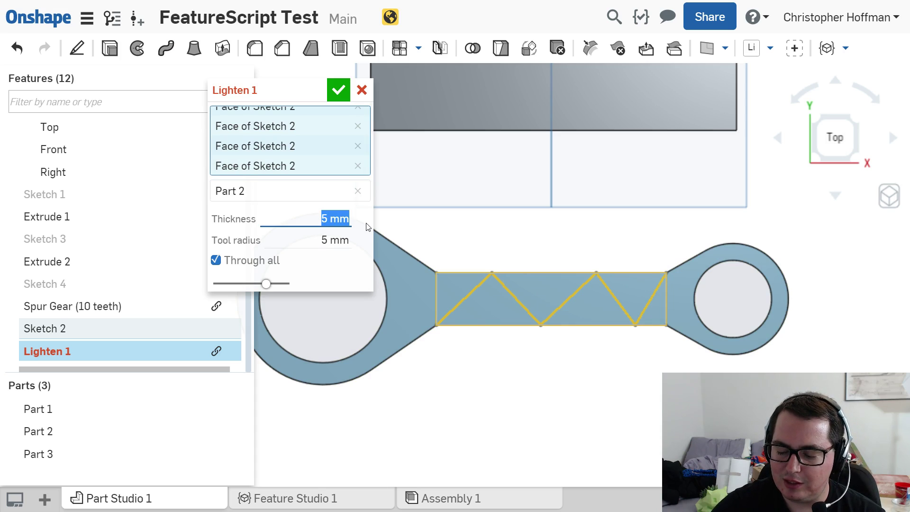
{"action": "type", "text": "2"}
{"action": "left_click", "coordinate": [327, 240]}
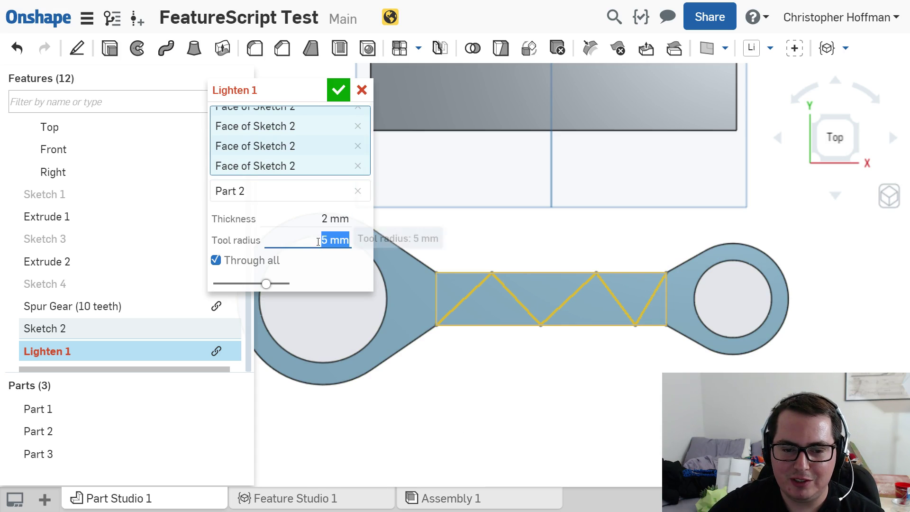
{"action": "type", "text": "1"}
{"action": "key", "text": "Return"}
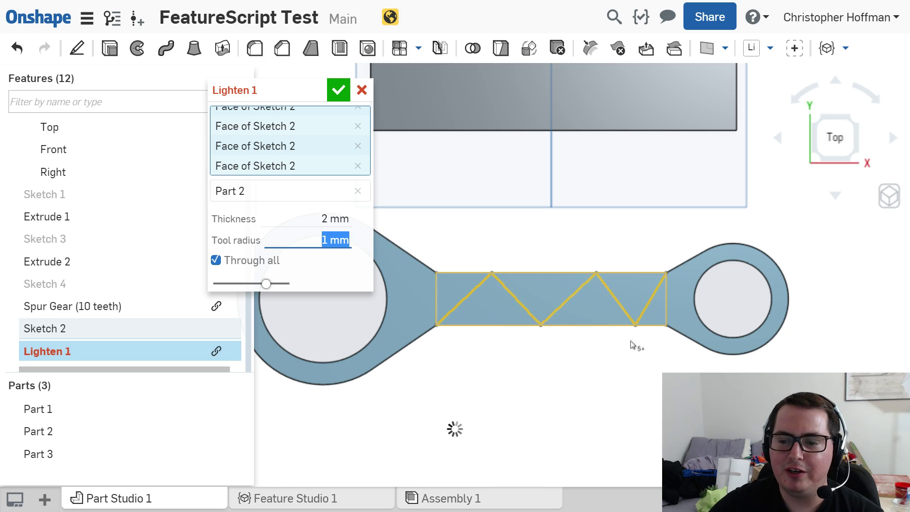
{"action": "scroll", "coordinate": [602, 357], "scroll_direction": "up", "scroll_amount": 3}
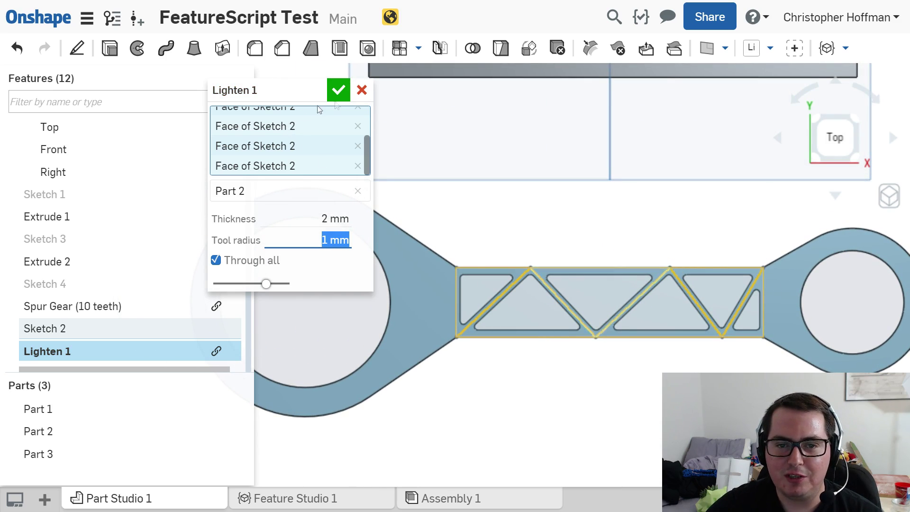
{"action": "left_click", "coordinate": [338, 88]}
Start a sketch on the upper face of the rectangular plate
{"action": "middle_click_drag", "start_coordinate": [556, 250], "coordinate": [517, 239]}
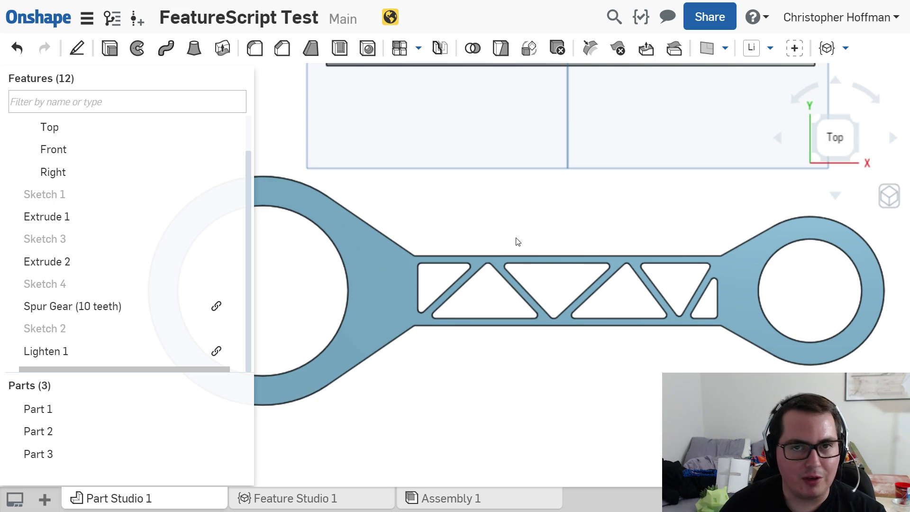
{"action": "scroll", "coordinate": [511, 255], "scroll_direction": "down", "scroll_amount": 5}
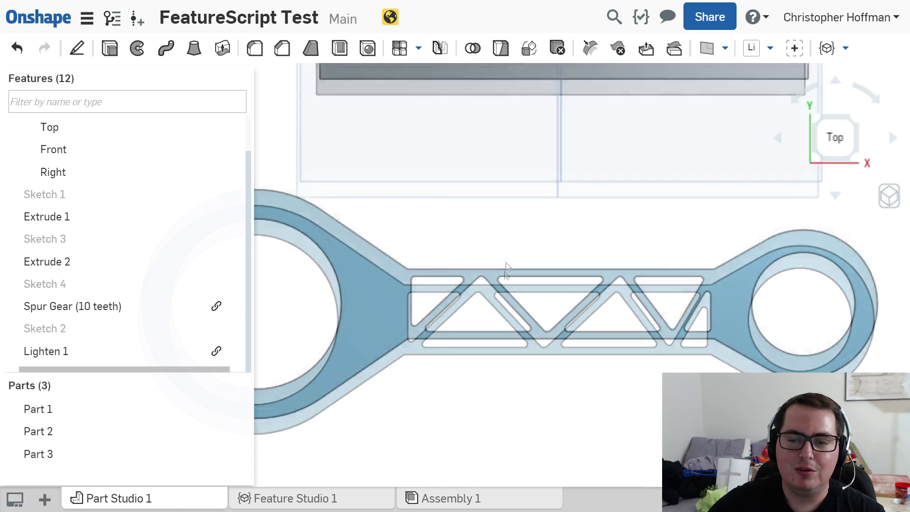
{"action": "right_click_drag", "start_coordinate": [491, 260], "coordinate": [488, 318]}
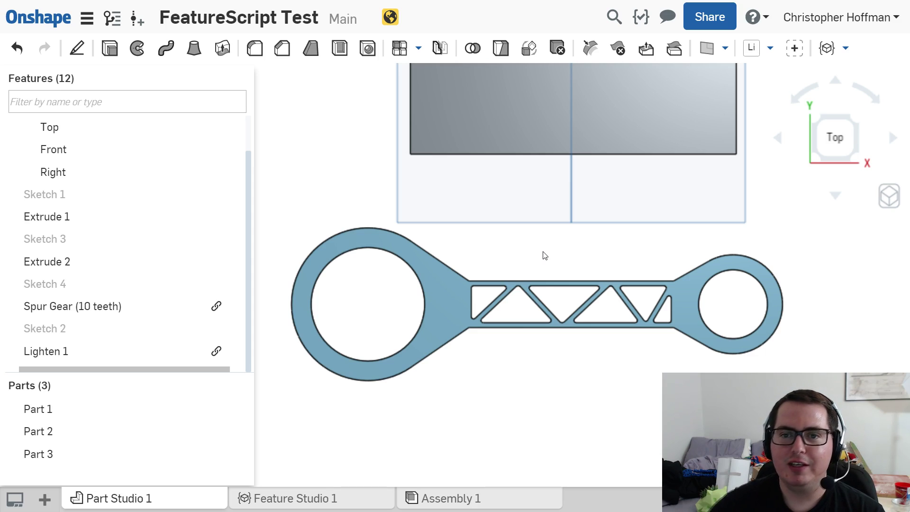
{"action": "middle_click_drag", "start_coordinate": [545, 256], "coordinate": [498, 456]}
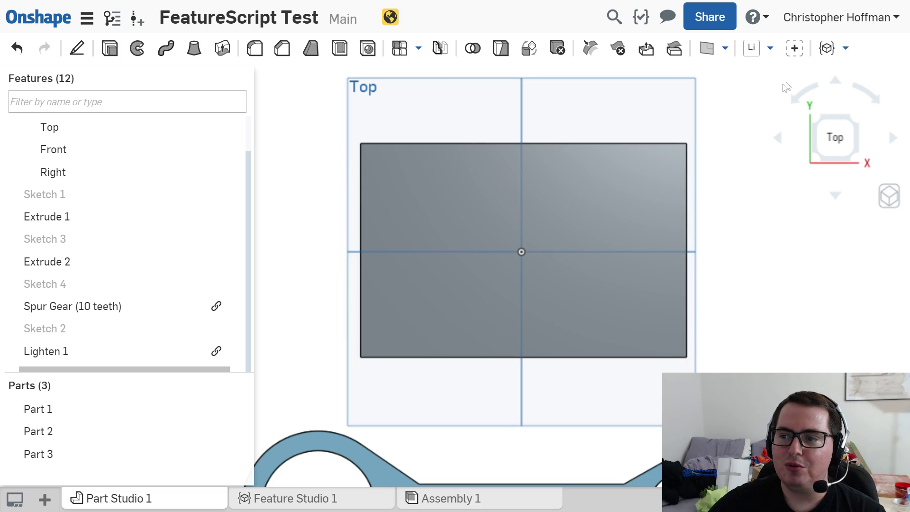
{"action": "left_click", "coordinate": [845, 49]}
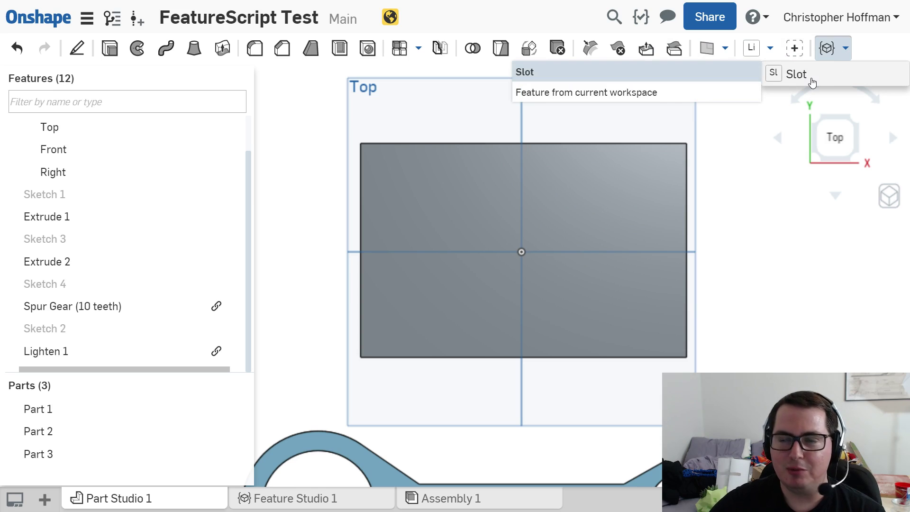
{"action": "left_click", "coordinate": [404, 212]}
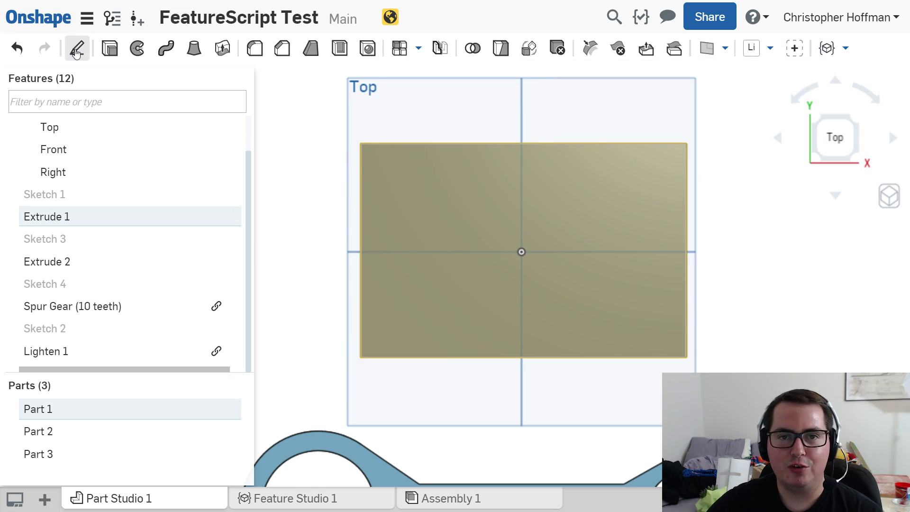
{"action": "left_click", "coordinate": [75, 47]}
Sketch a horizontal line inward from the plate's left edge and a separate vertical line up from the left part of its bottom edge
{"action": "left_click", "coordinate": [122, 49]}
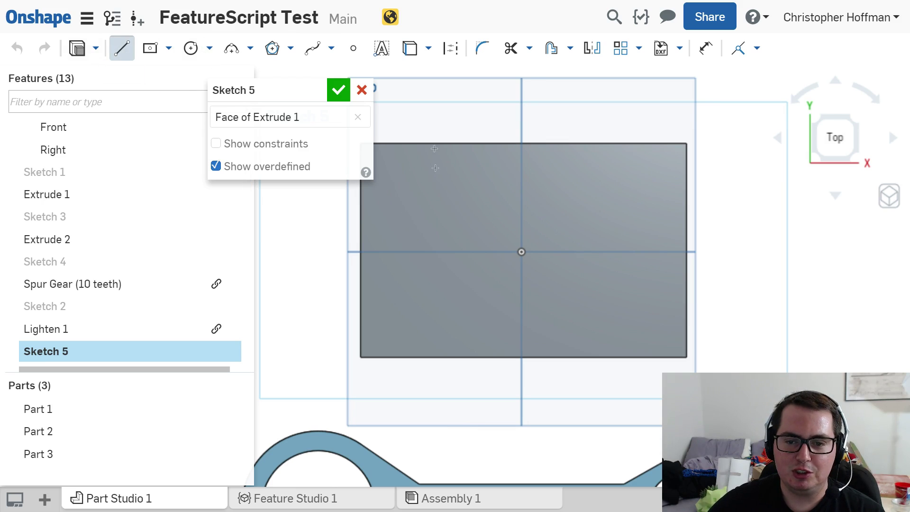
{"action": "left_click", "coordinate": [336, 203]}
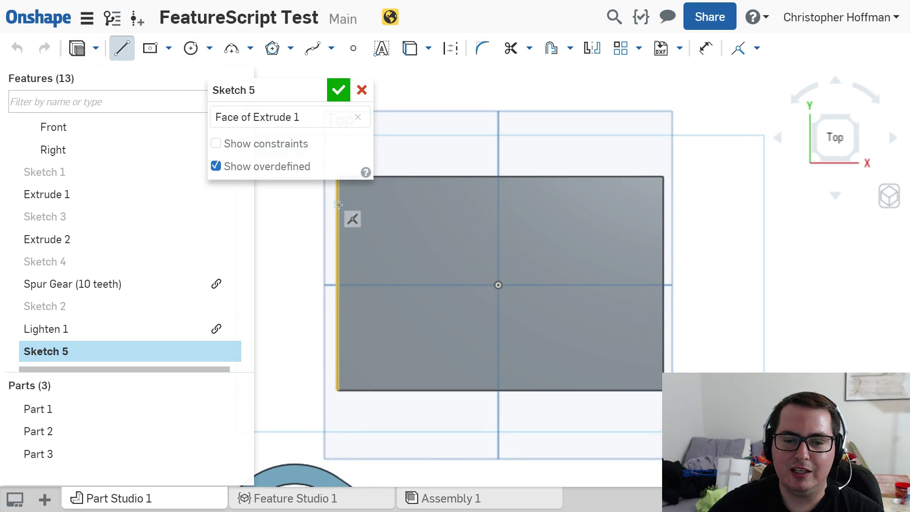
{"action": "left_click", "coordinate": [437, 203]}
{"action": "key", "text": "Escape"}
{"action": "key", "text": "l"}
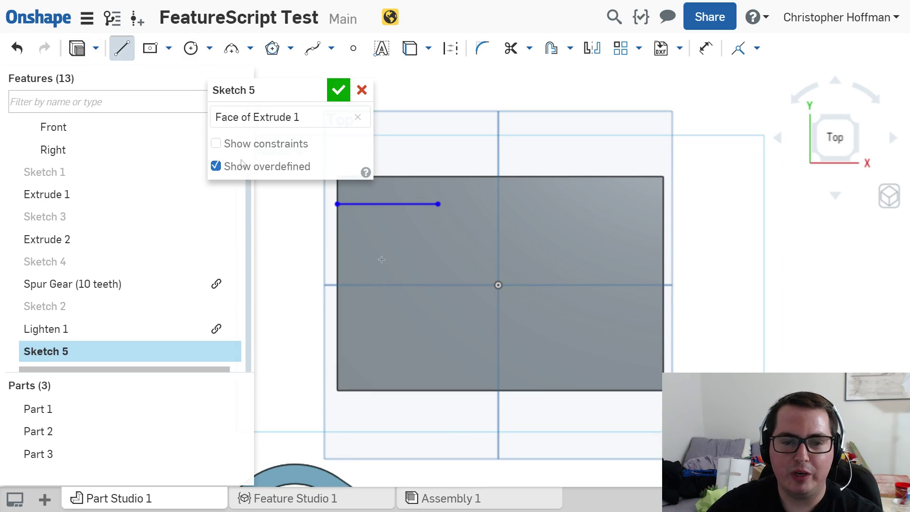
{"action": "left_click", "coordinate": [402, 390]}
{"action": "left_click", "coordinate": [402, 269]}
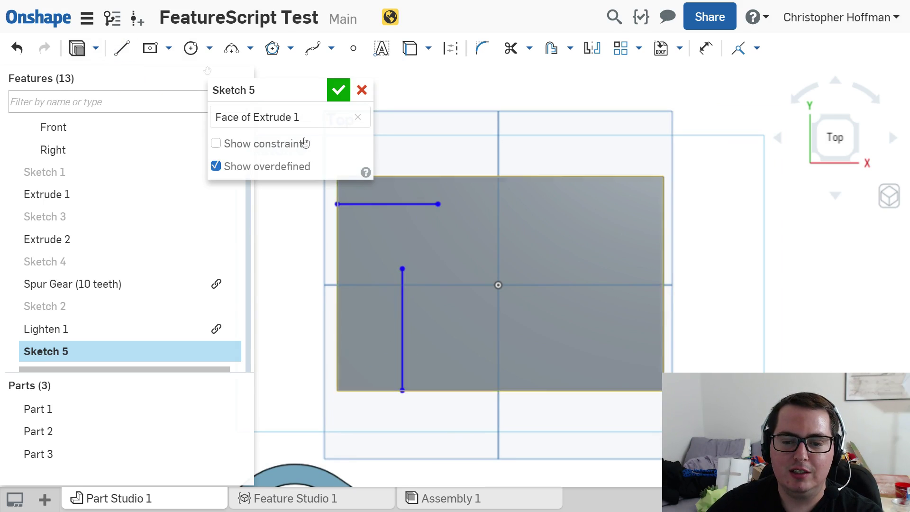
Sketch a vertical line about 34 mm long from the bottom edge and a horizontal line about 55 mm long from the right edge, then finish the sketch
{"action": "left_click", "coordinate": [600, 390]}
{"action": "left_click", "coordinate": [601, 312]}
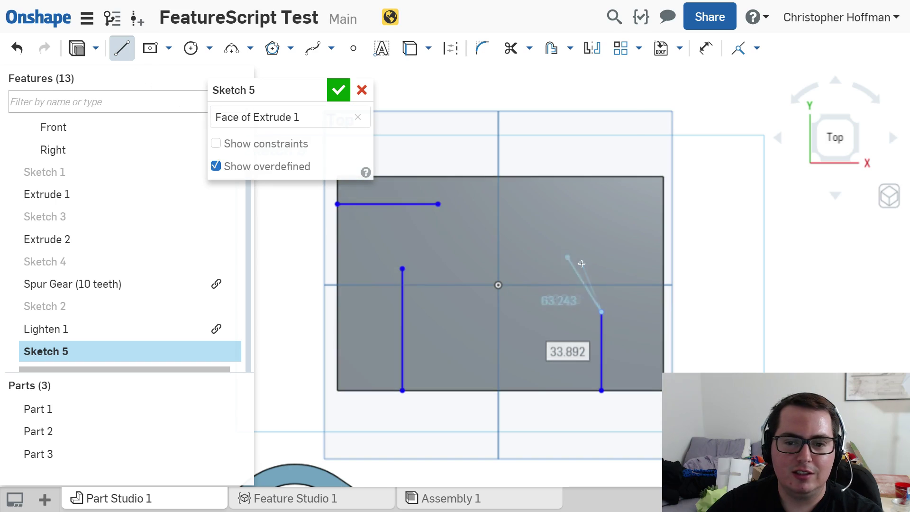
{"action": "left_click", "coordinate": [122, 51]}
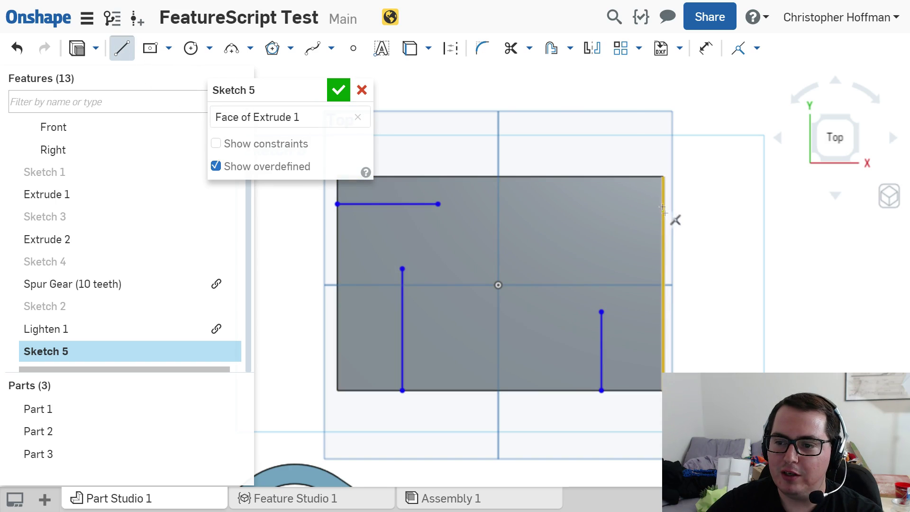
{"action": "left_click", "coordinate": [663, 224]}
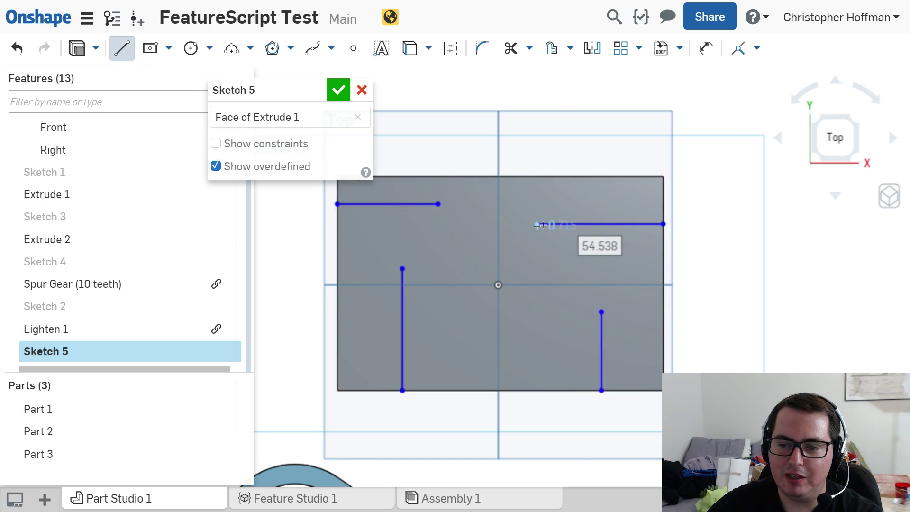
{"action": "left_click", "coordinate": [532, 231]}
{"action": "key", "text": "Escape"}
{"action": "middle_click_drag", "start_coordinate": [558, 211], "coordinate": [567, 229]}
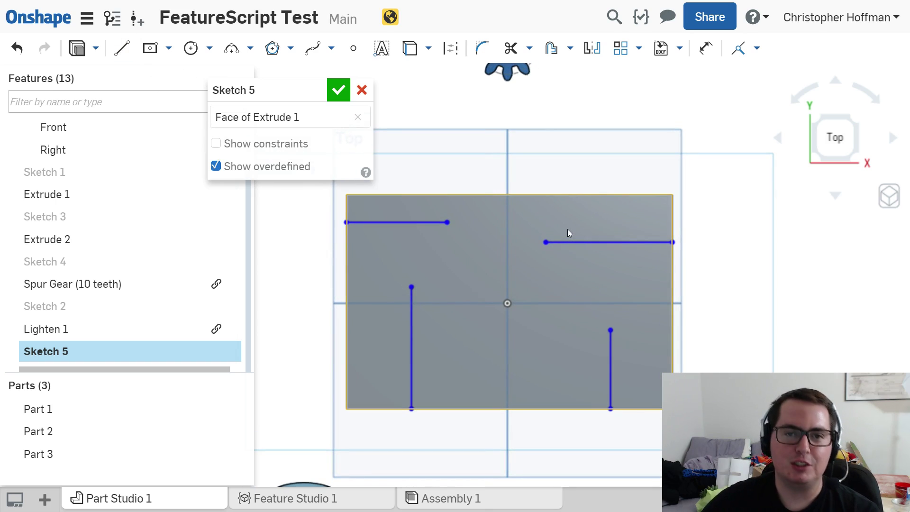
{"action": "left_click", "coordinate": [337, 91]}
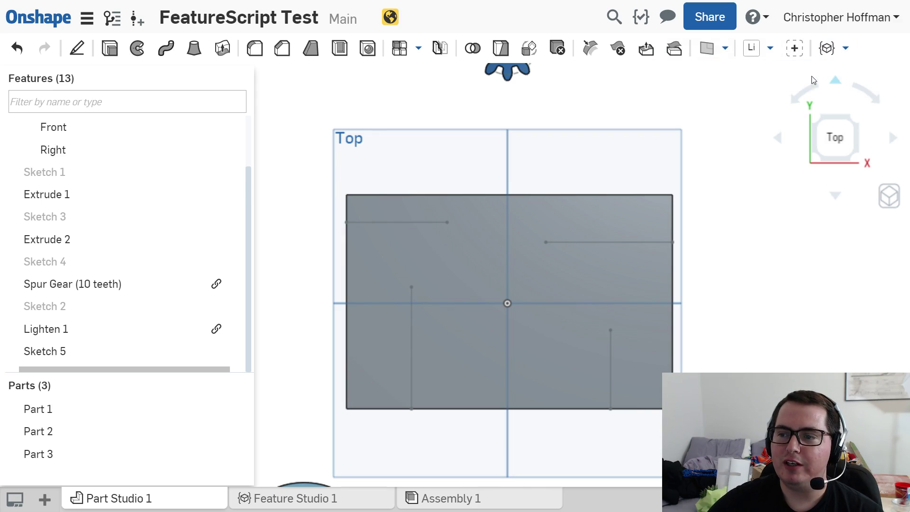
Apply the custom Slot feature with the four sketch lines as slot paths and the rectangular plate as the part to cut
{"action": "left_click", "coordinate": [403, 221]}
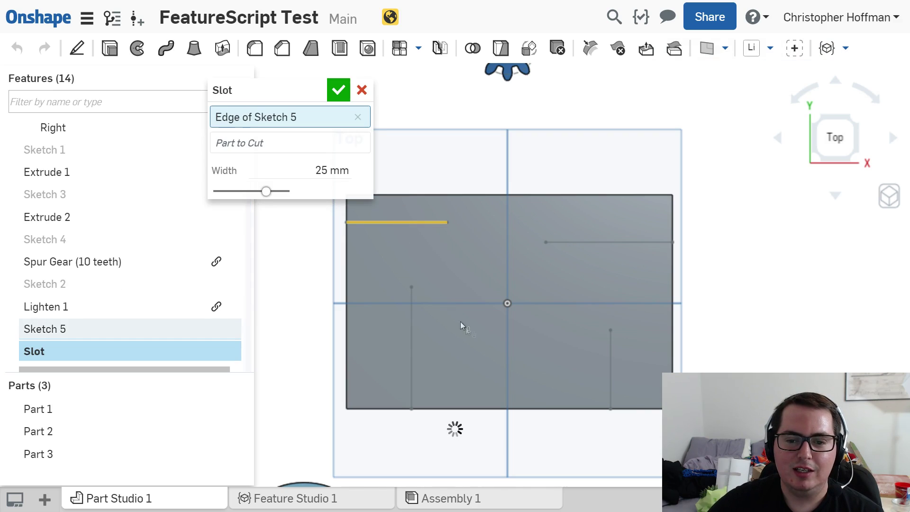
{"action": "left_click", "coordinate": [410, 332]}
{"action": "left_click", "coordinate": [602, 241]}
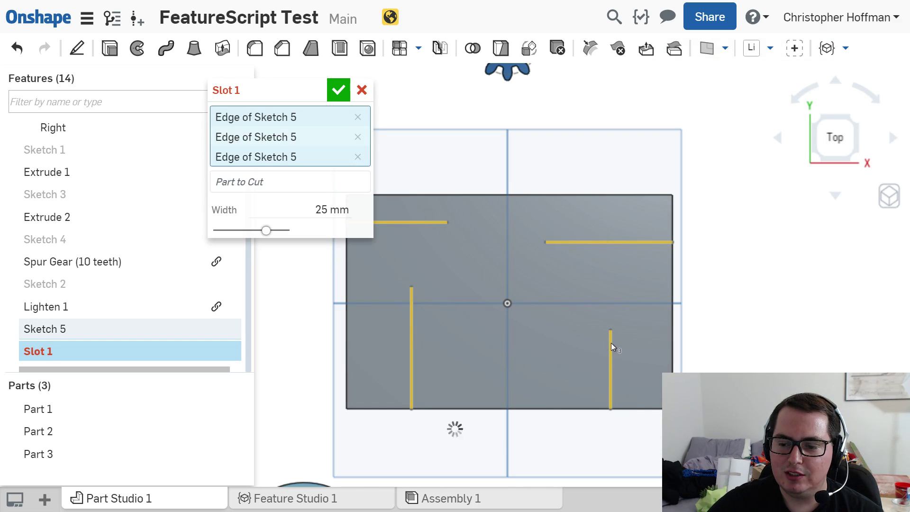
{"action": "left_click", "coordinate": [610, 343]}
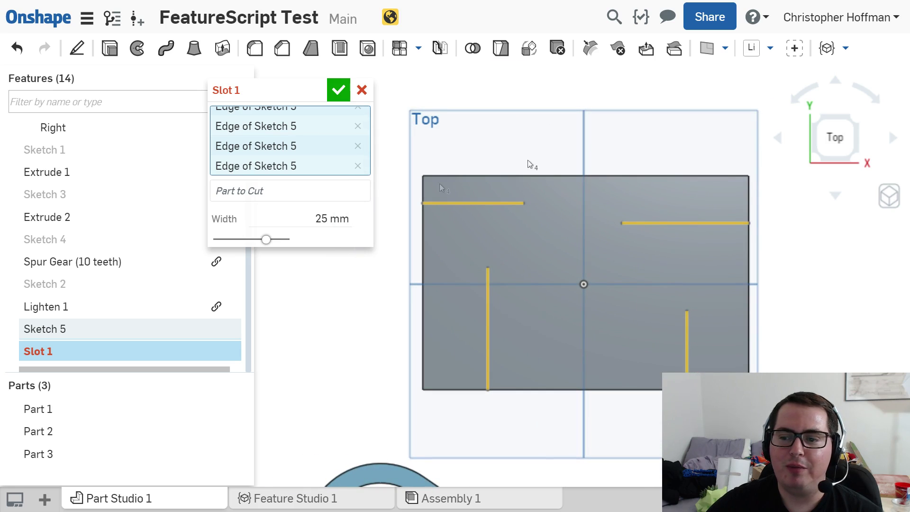
{"action": "left_click", "coordinate": [277, 192]}
{"action": "left_click", "coordinate": [575, 200]}
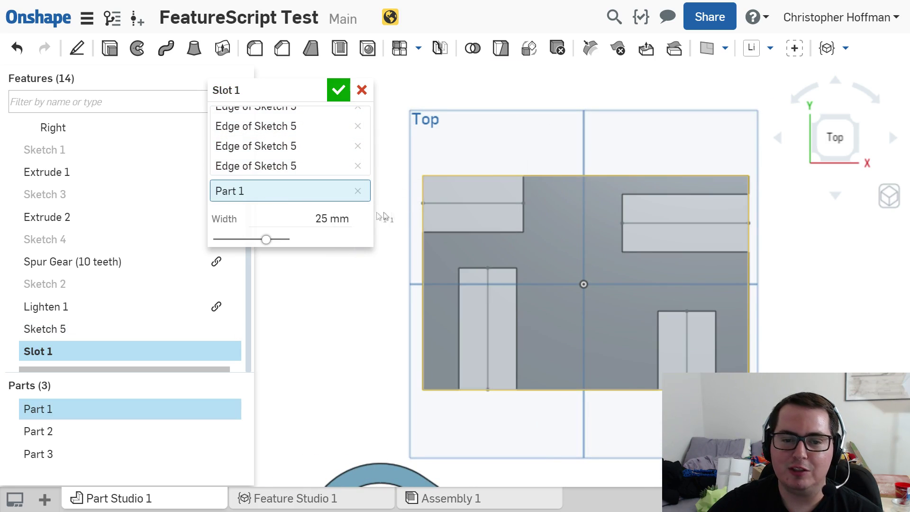
Set the slot width to 5 mm and accept the Slot feature
{"action": "left_click", "coordinate": [300, 224]}
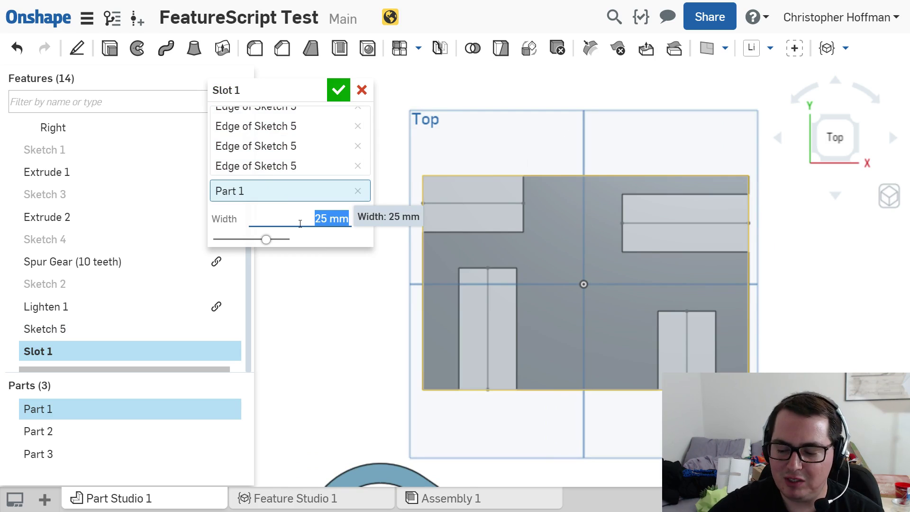
{"action": "type", "text": "5"}
{"action": "key", "text": "Return"}
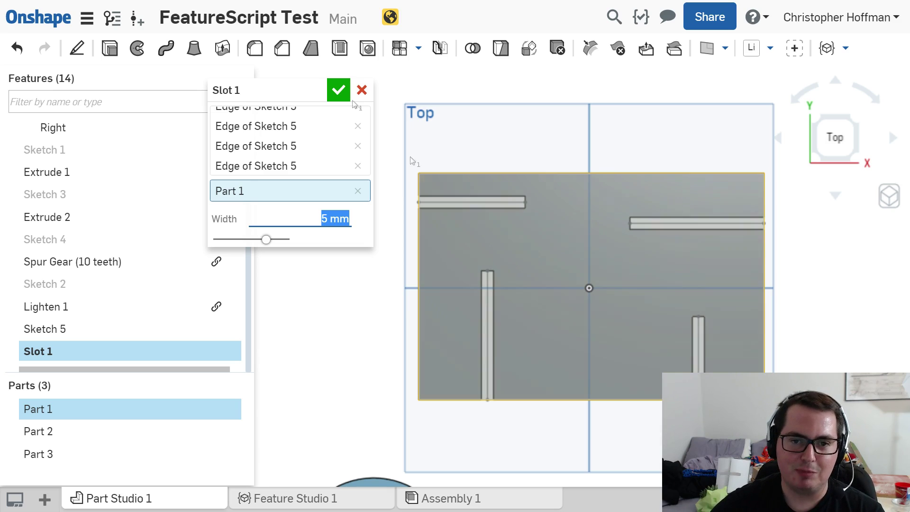
{"action": "left_click", "coordinate": [338, 90]}
{"action": "middle_click_drag", "start_coordinate": [494, 123], "coordinate": [416, 91]}
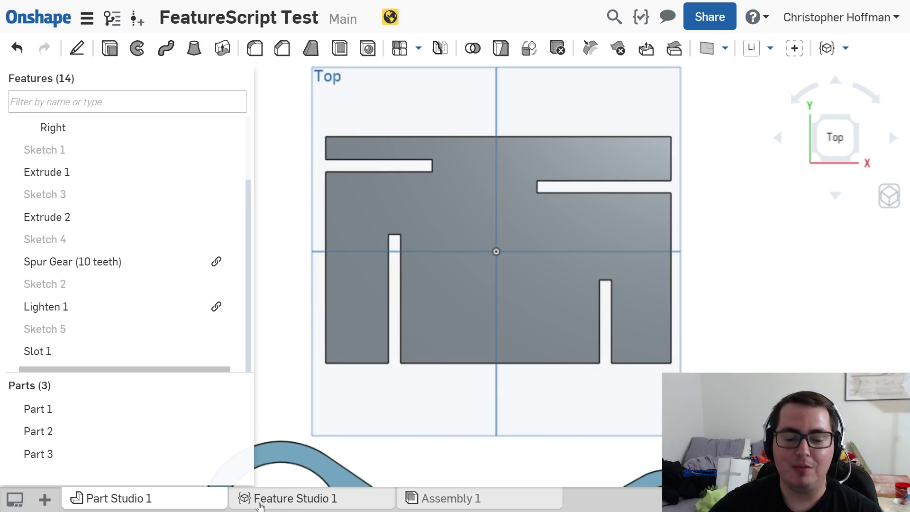
Open Feature Studio 1 and examine the Slot feature's precondition block, operation body and the opExtrude documentation
{"action": "left_click", "coordinate": [46, 499]}
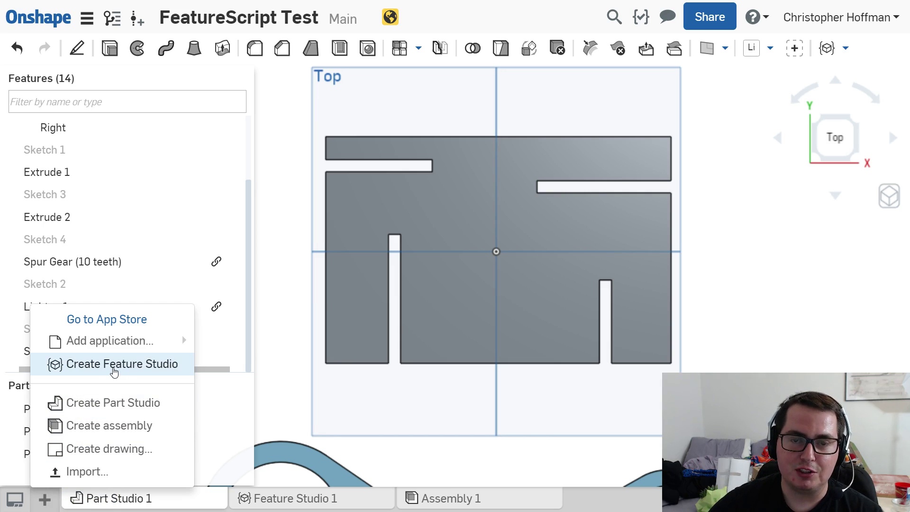
{"action": "left_click", "coordinate": [311, 501]}
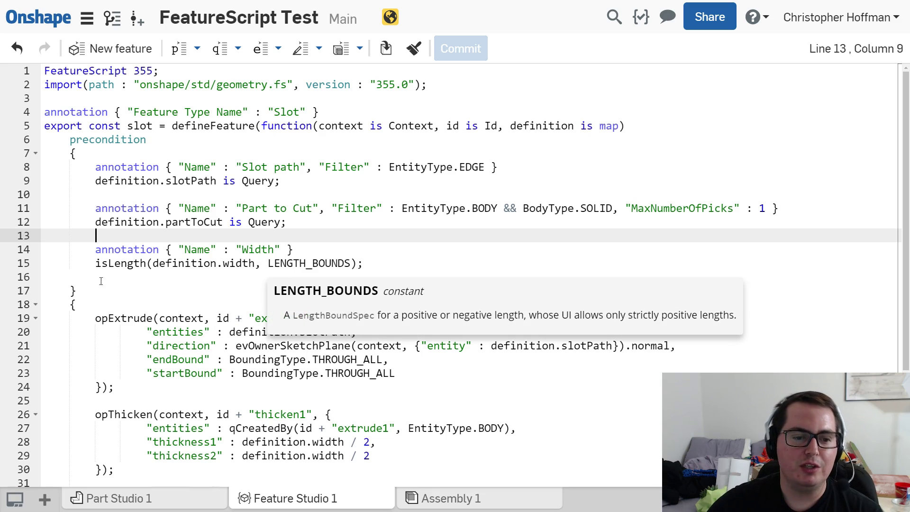
{"action": "left_click_drag", "start_coordinate": [76, 291], "coordinate": [24, 139]}
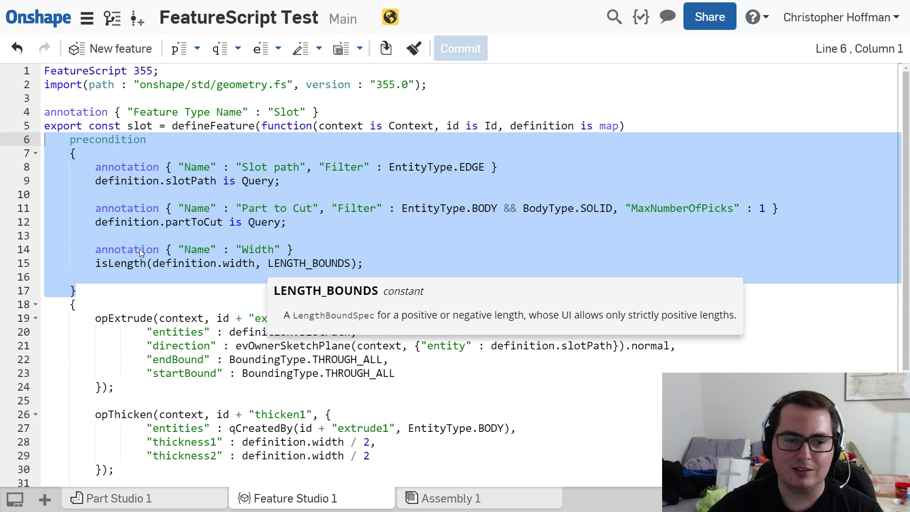
{"action": "scroll", "coordinate": [201, 319], "scroll_direction": "down", "scroll_amount": 4}
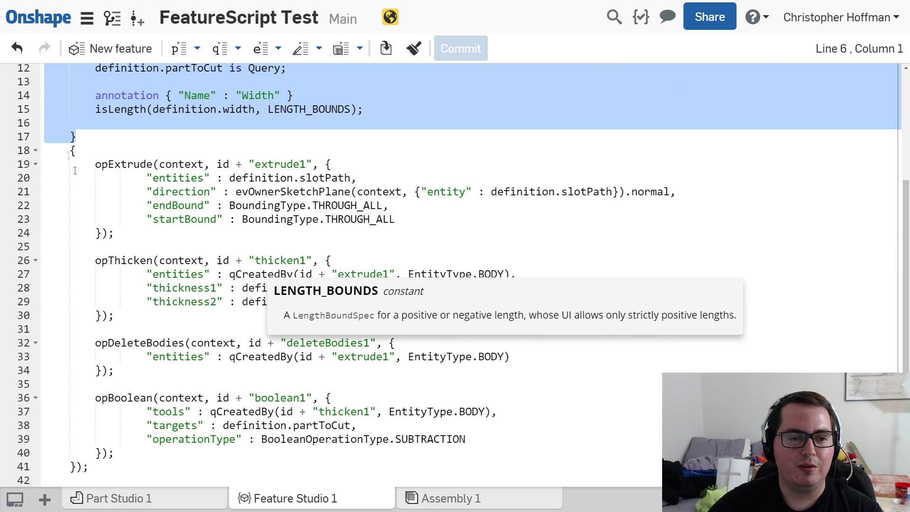
{"action": "left_click_drag", "start_coordinate": [64, 150], "coordinate": [112, 465]}
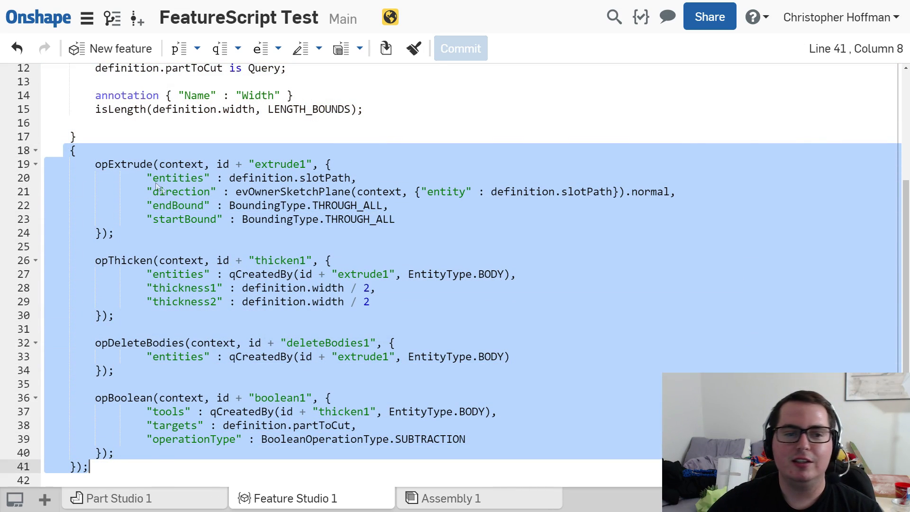
{"action": "mouse_move", "coordinate": [140, 169]}
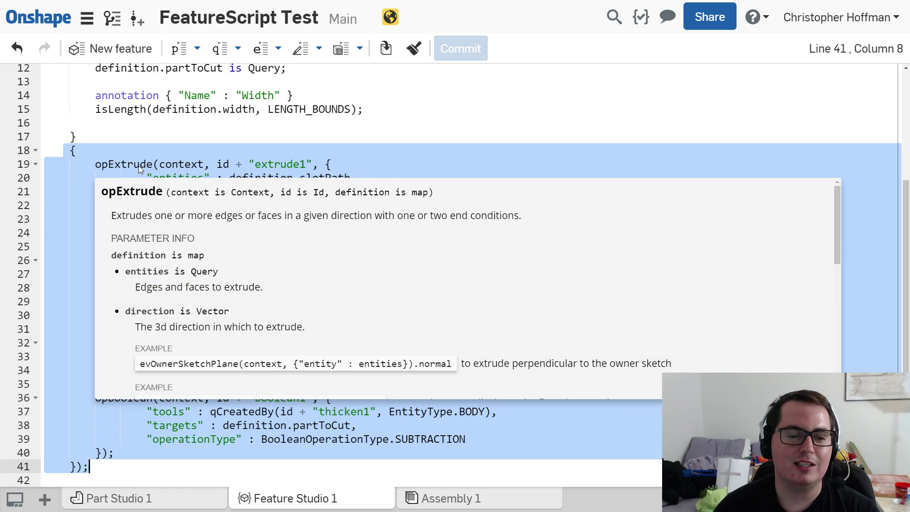
Examine the Slot feature's Width parameter and its opExtrude, opThicken, opDeleteBodies and opBoolean operations in the code
{"action": "left_click", "coordinate": [146, 162]}
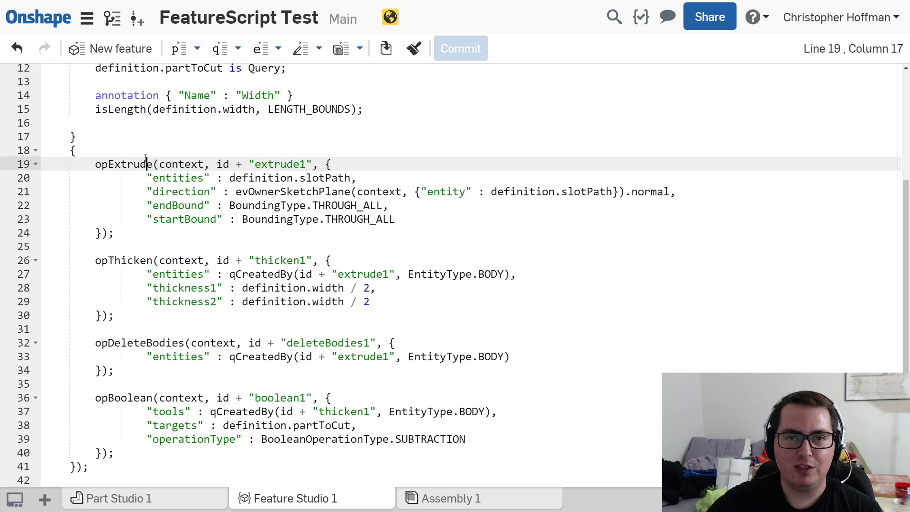
{"action": "scroll", "coordinate": [231, 212], "scroll_direction": "up", "scroll_amount": 2}
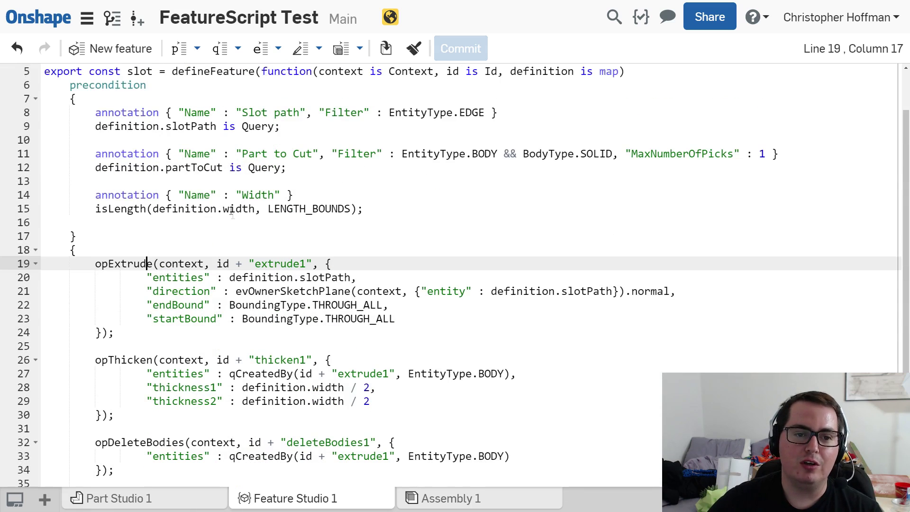
{"action": "scroll", "coordinate": [232, 211], "scroll_direction": "up", "scroll_amount": 1}
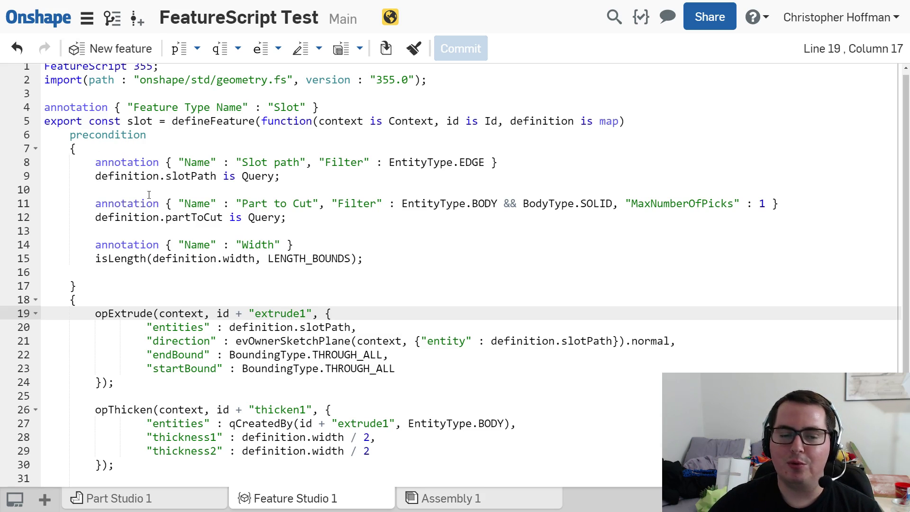
{"action": "left_click_drag", "start_coordinate": [363, 258], "coordinate": [34, 246]}
{"action": "scroll", "coordinate": [243, 252], "scroll_direction": "down", "scroll_amount": 4}
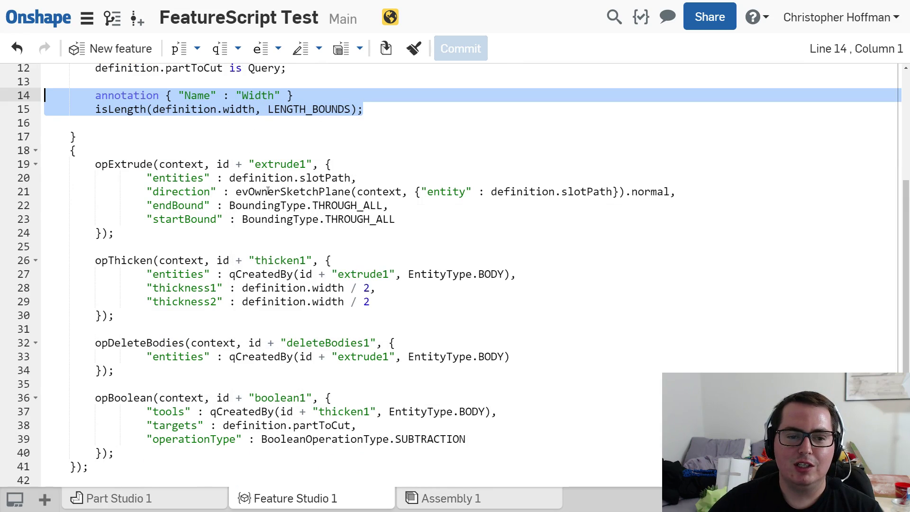
{"action": "left_click_drag", "start_coordinate": [118, 164], "coordinate": [192, 191]}
{"action": "left_click_drag", "start_coordinate": [95, 260], "coordinate": [128, 372]}
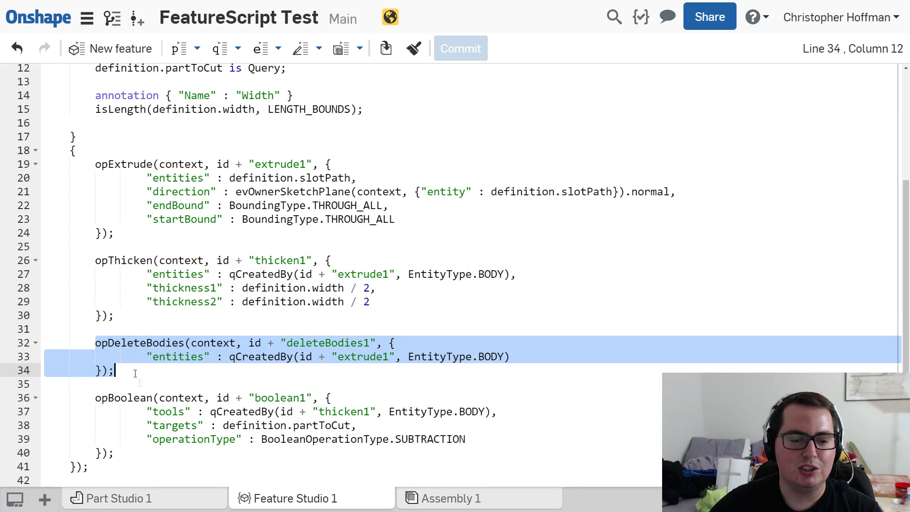
{"action": "left_click_drag", "start_coordinate": [125, 453], "coordinate": [8, 404]}
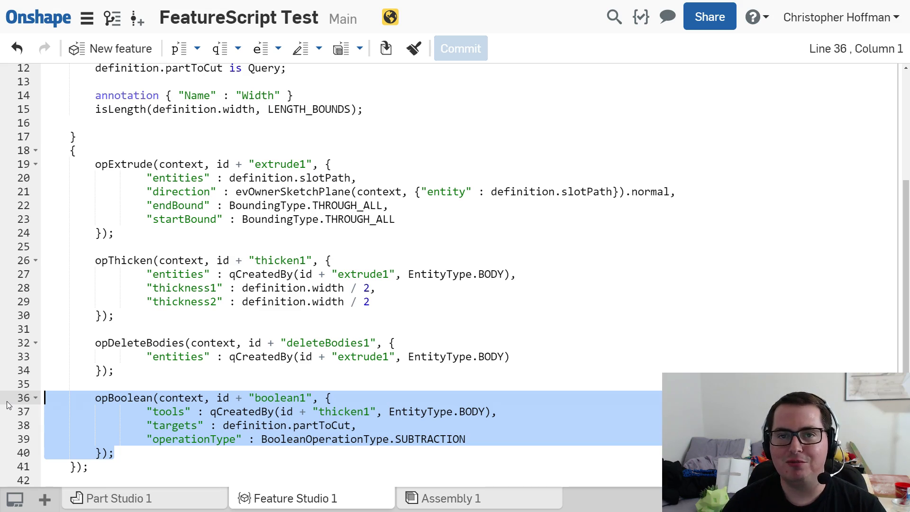
{"action": "left_click", "coordinate": [272, 219]}
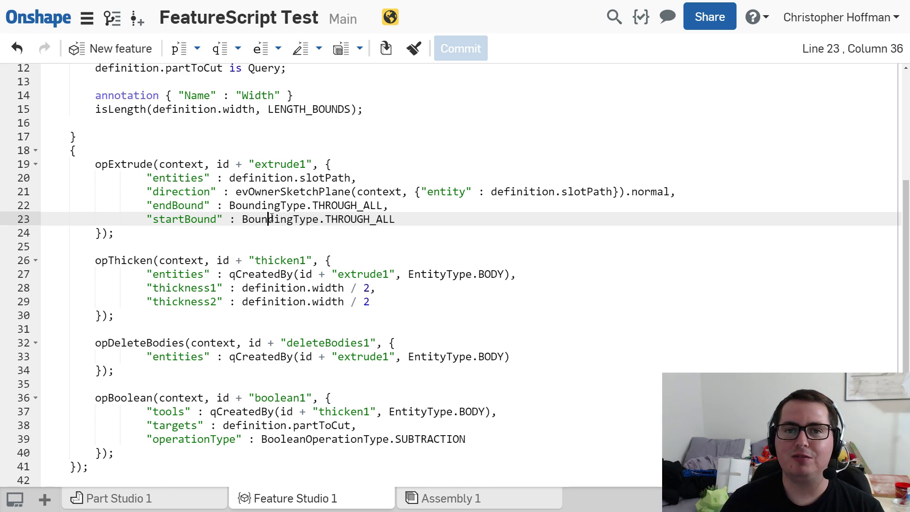
Open the public std document from the recently opened documents and find and open its extrude.fs Feature Studio
{"action": "left_click", "coordinate": [34, 14]}
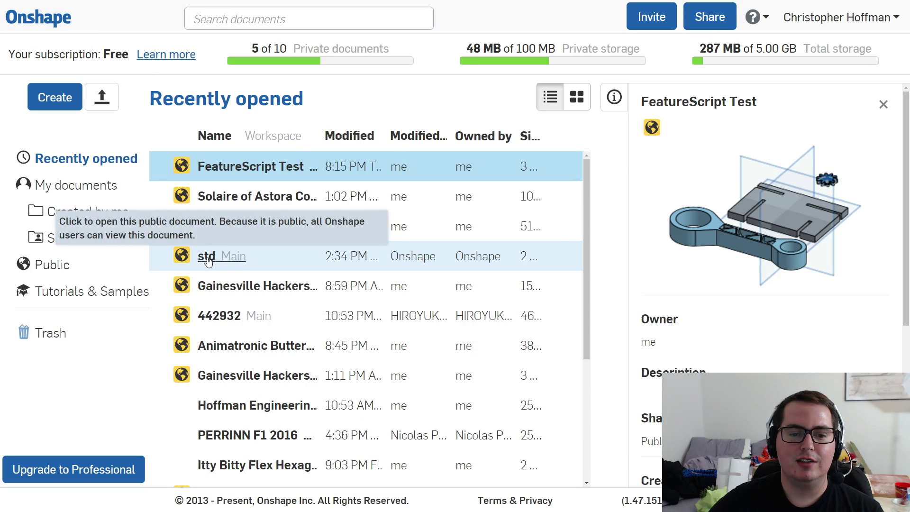
{"action": "left_click", "coordinate": [224, 259]}
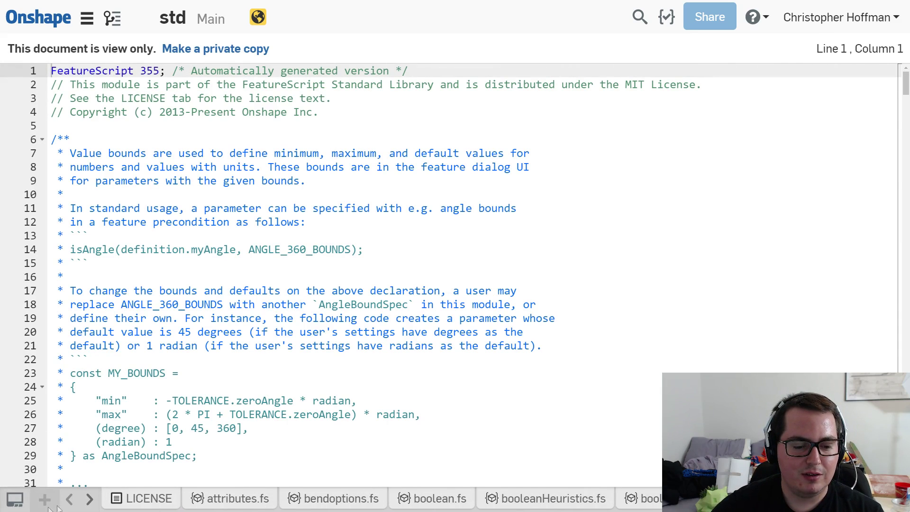
{"action": "left_click", "coordinate": [16, 498]}
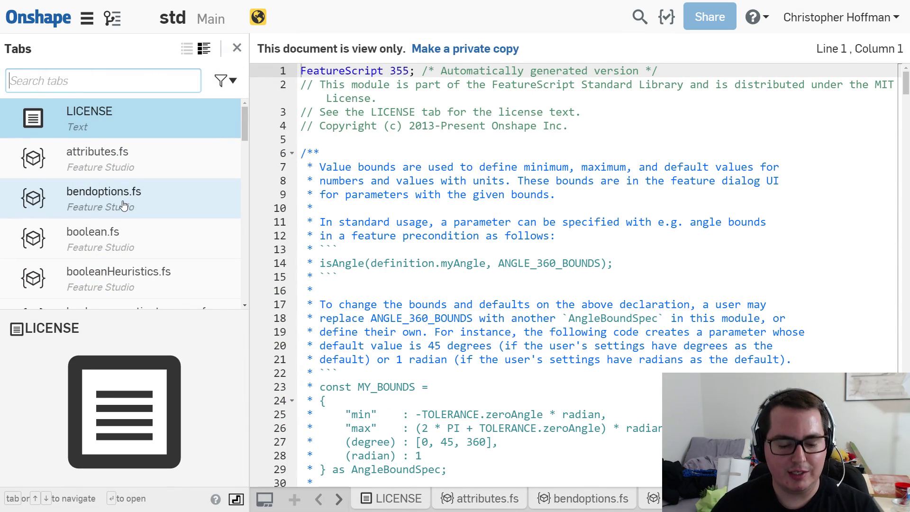
{"action": "type", "text": "extrude"}
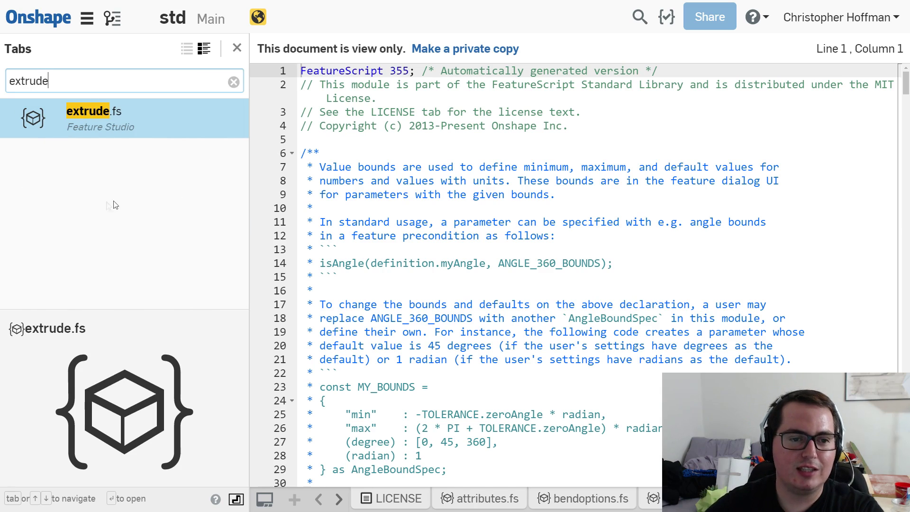
{"action": "left_click", "coordinate": [118, 120]}
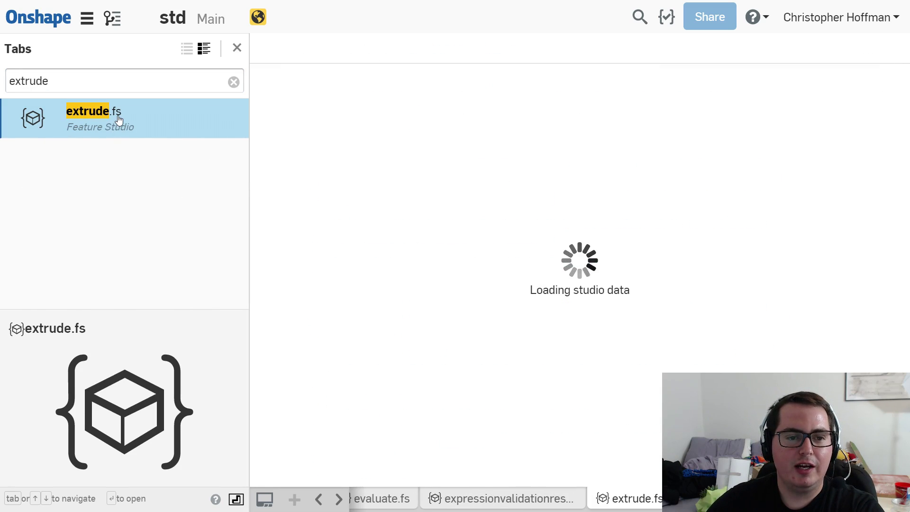
{"action": "left_click", "coordinate": [237, 48]}
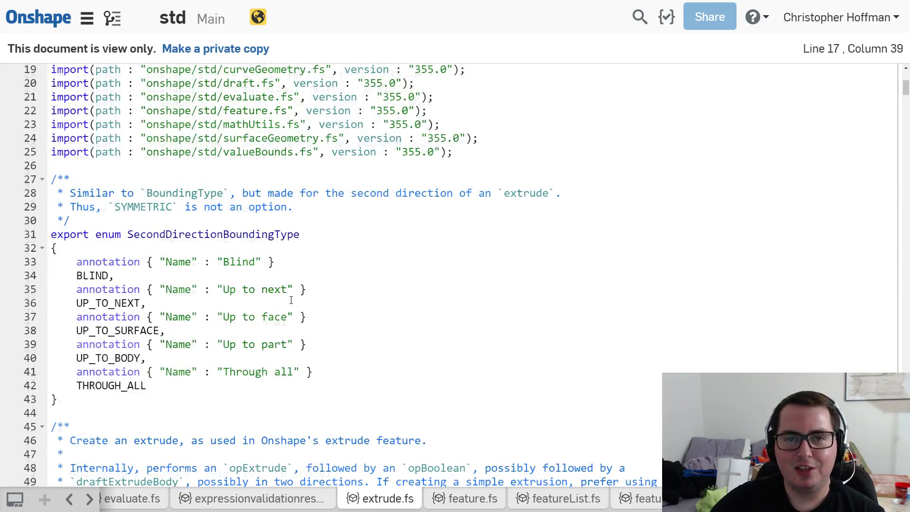
Read through the extrude.fs source, from the field documentation to the precondition's end-type, depth and draft parameters
{"action": "scroll", "coordinate": [291, 300], "scroll_direction": "down", "scroll_amount": 20}
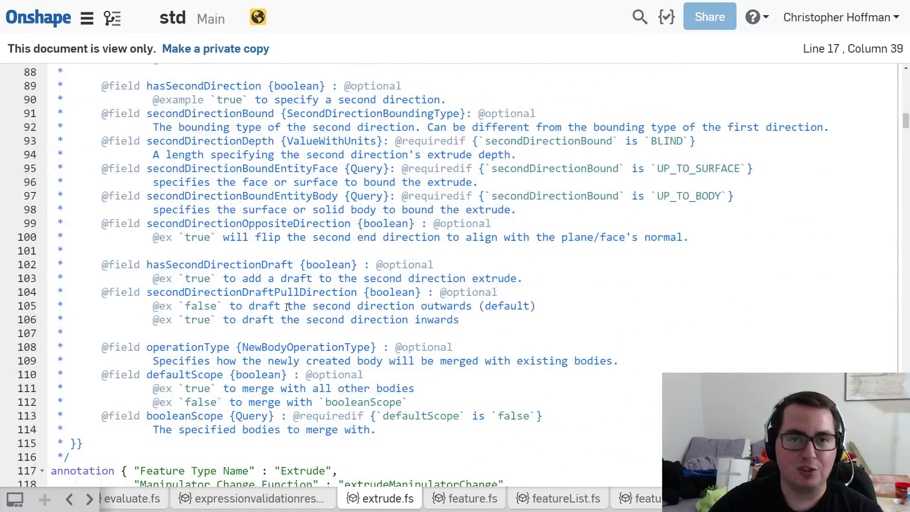
{"action": "scroll", "coordinate": [286, 307], "scroll_direction": "down", "scroll_amount": 12}
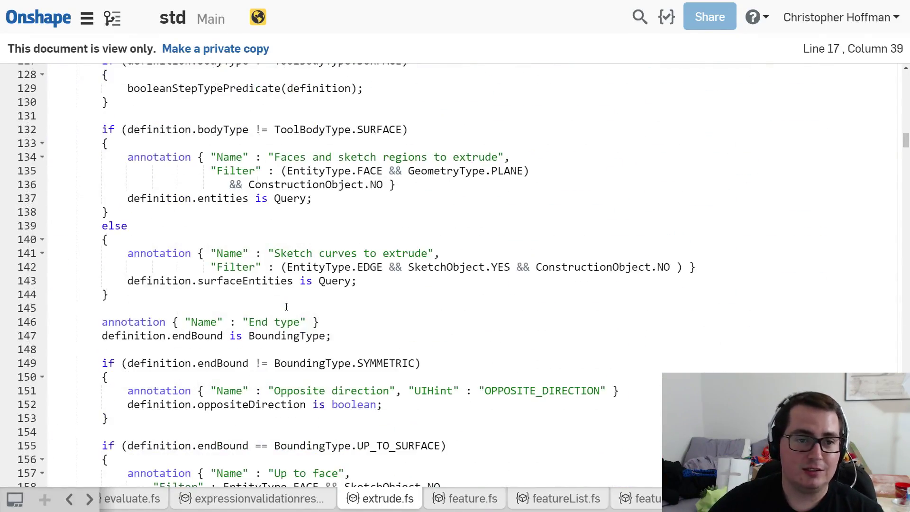
{"action": "scroll", "coordinate": [286, 306], "scroll_direction": "down", "scroll_amount": 12}
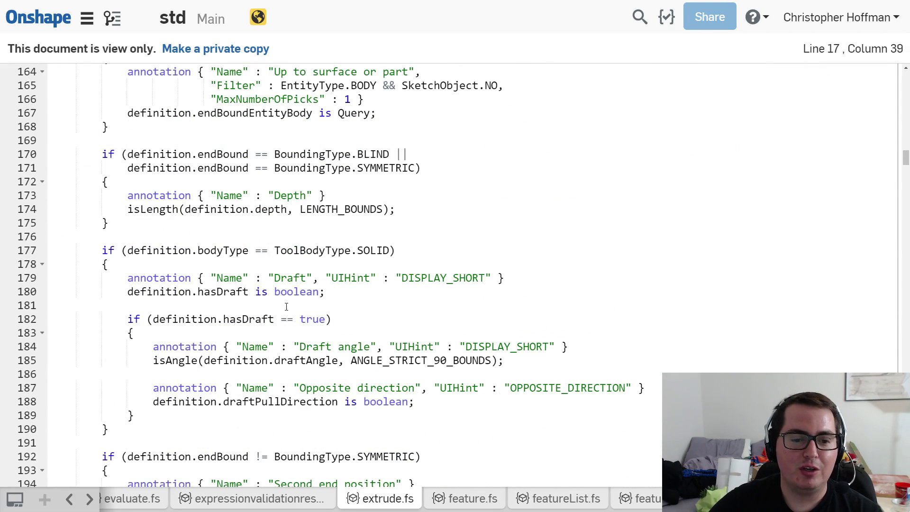
{"action": "left_click_drag", "start_coordinate": [109, 222], "coordinate": [51, 71]}
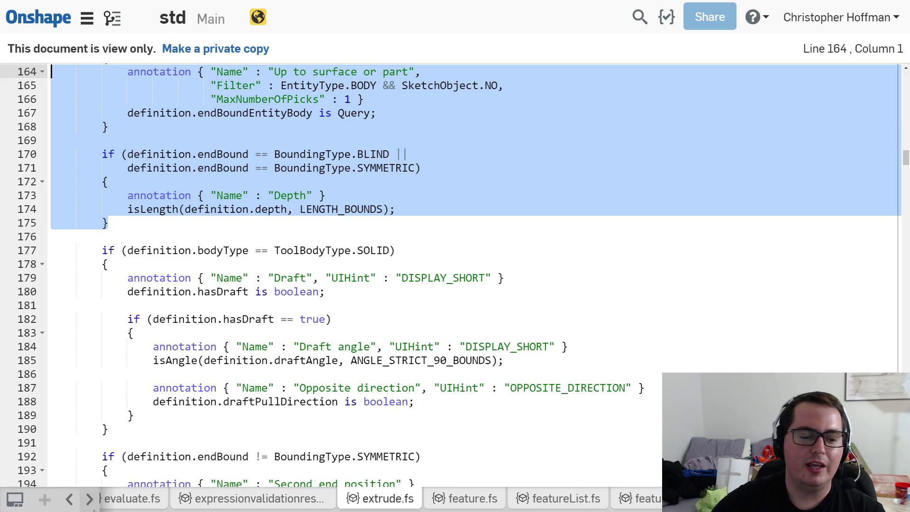
Browse the list of Feature Studios contained in the std document
{"action": "key", "text": "alt+t"}
{"action": "scroll", "coordinate": [142, 223], "scroll_direction": "down", "scroll_amount": 10}
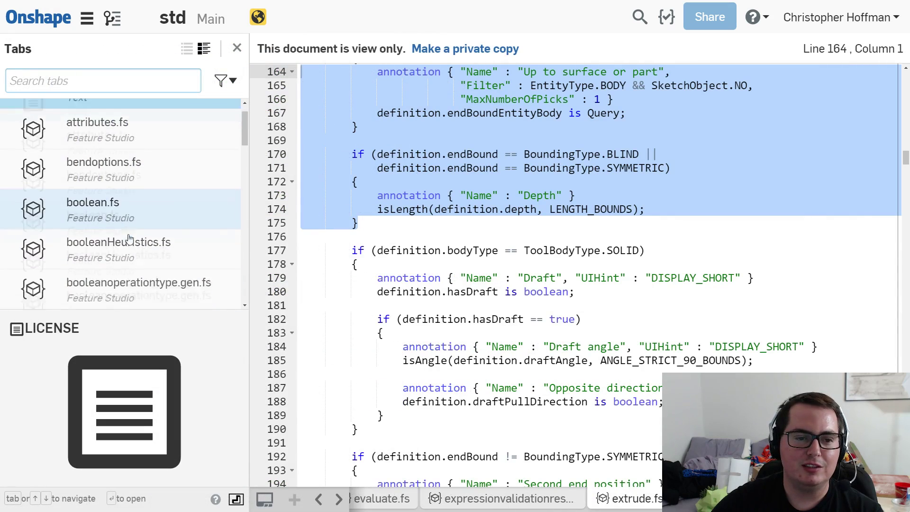
{"action": "scroll", "coordinate": [146, 235], "scroll_direction": "down", "scroll_amount": 5}
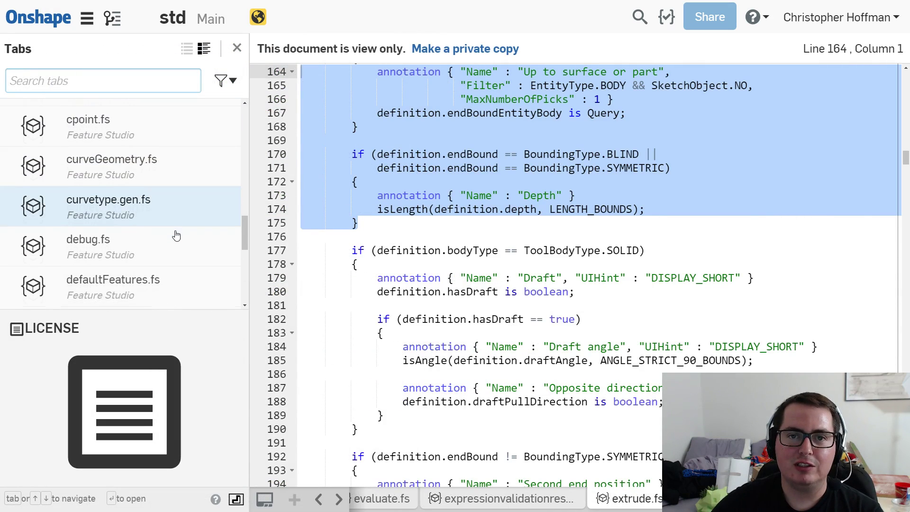